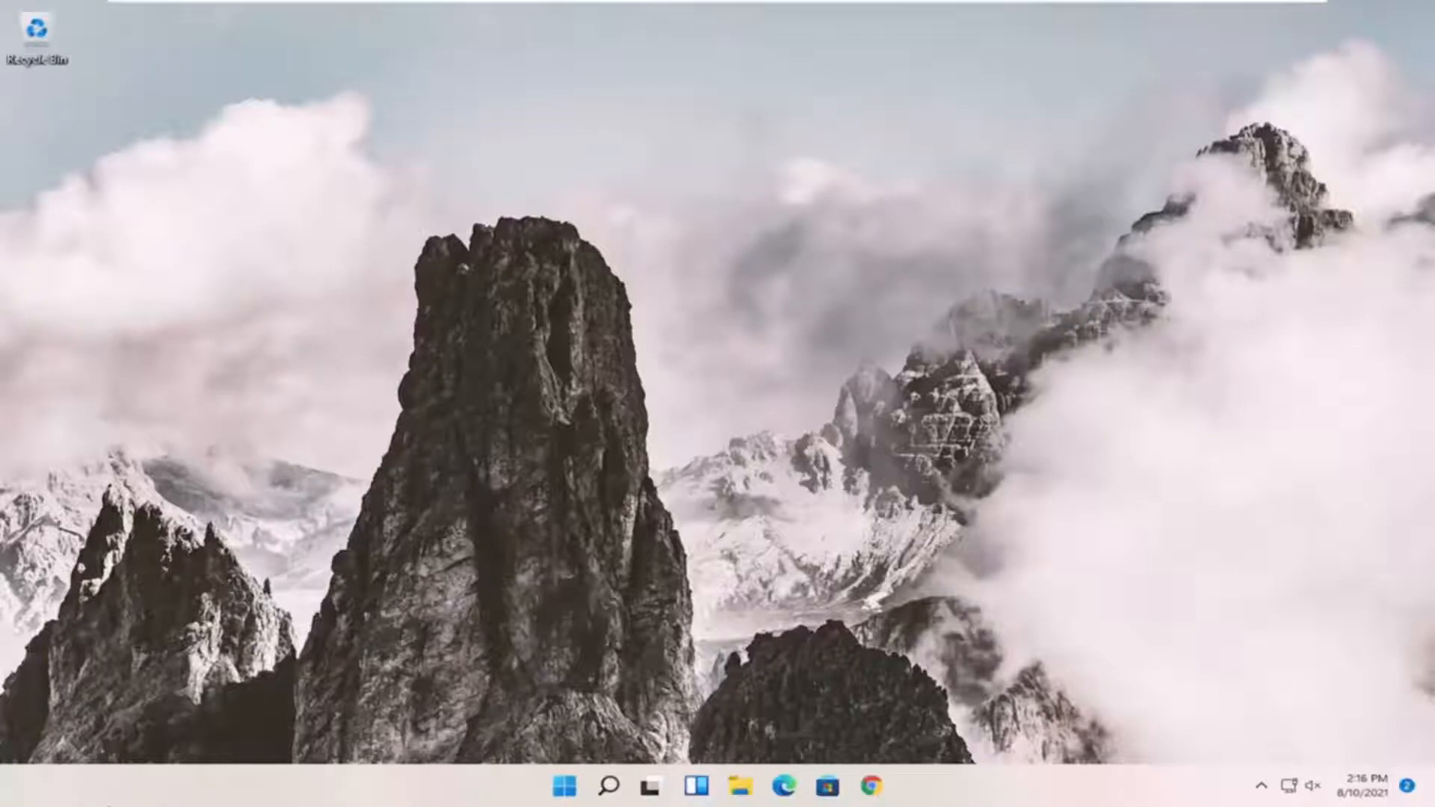
- Search for regedit and open Registry Editor as administrator, allowing it to make changes to the device
{"action": "left_click", "coordinate": [607, 792]}
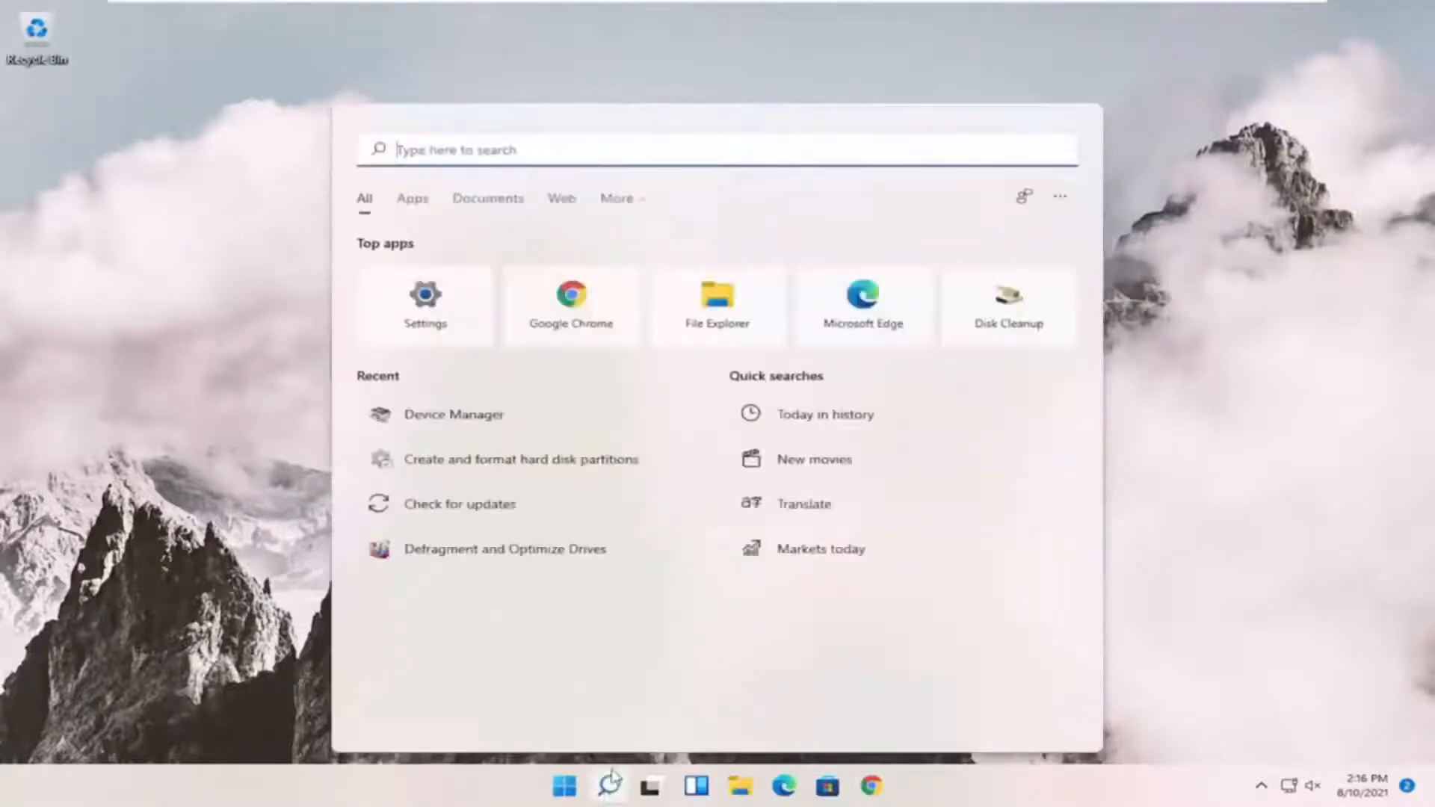
{"action": "type", "text": "regedit"}
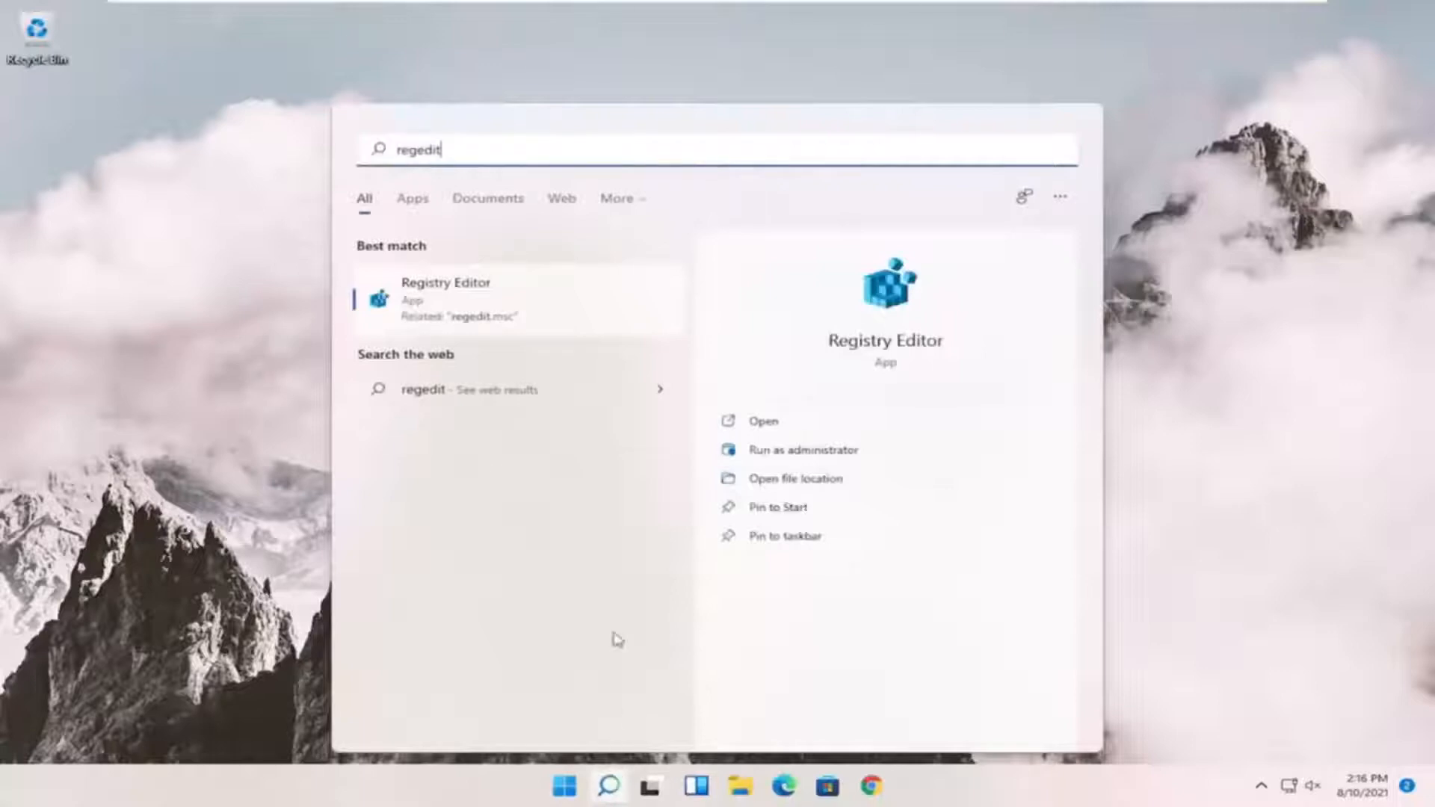
{"action": "right_click", "coordinate": [467, 299]}
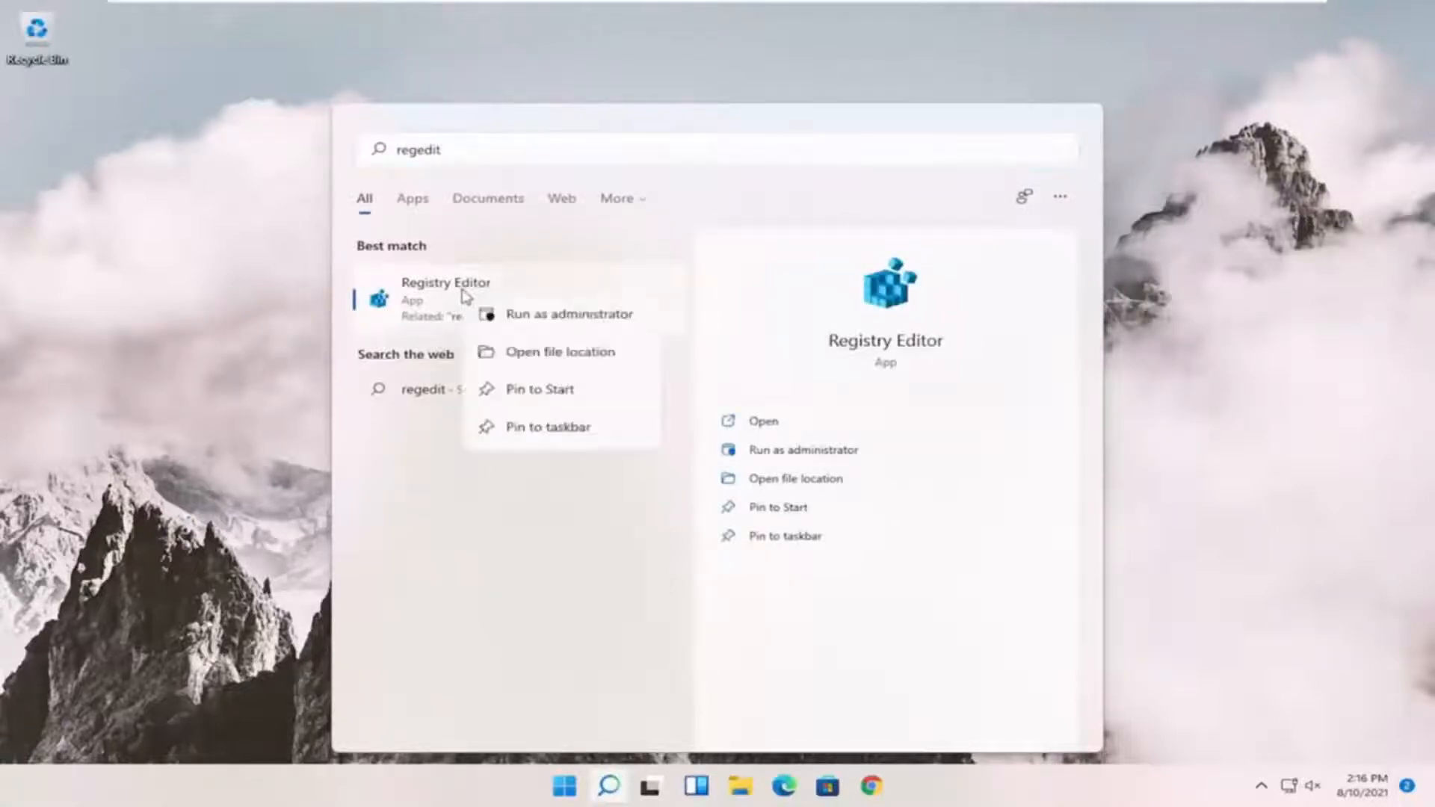
{"action": "left_click", "coordinate": [509, 314]}
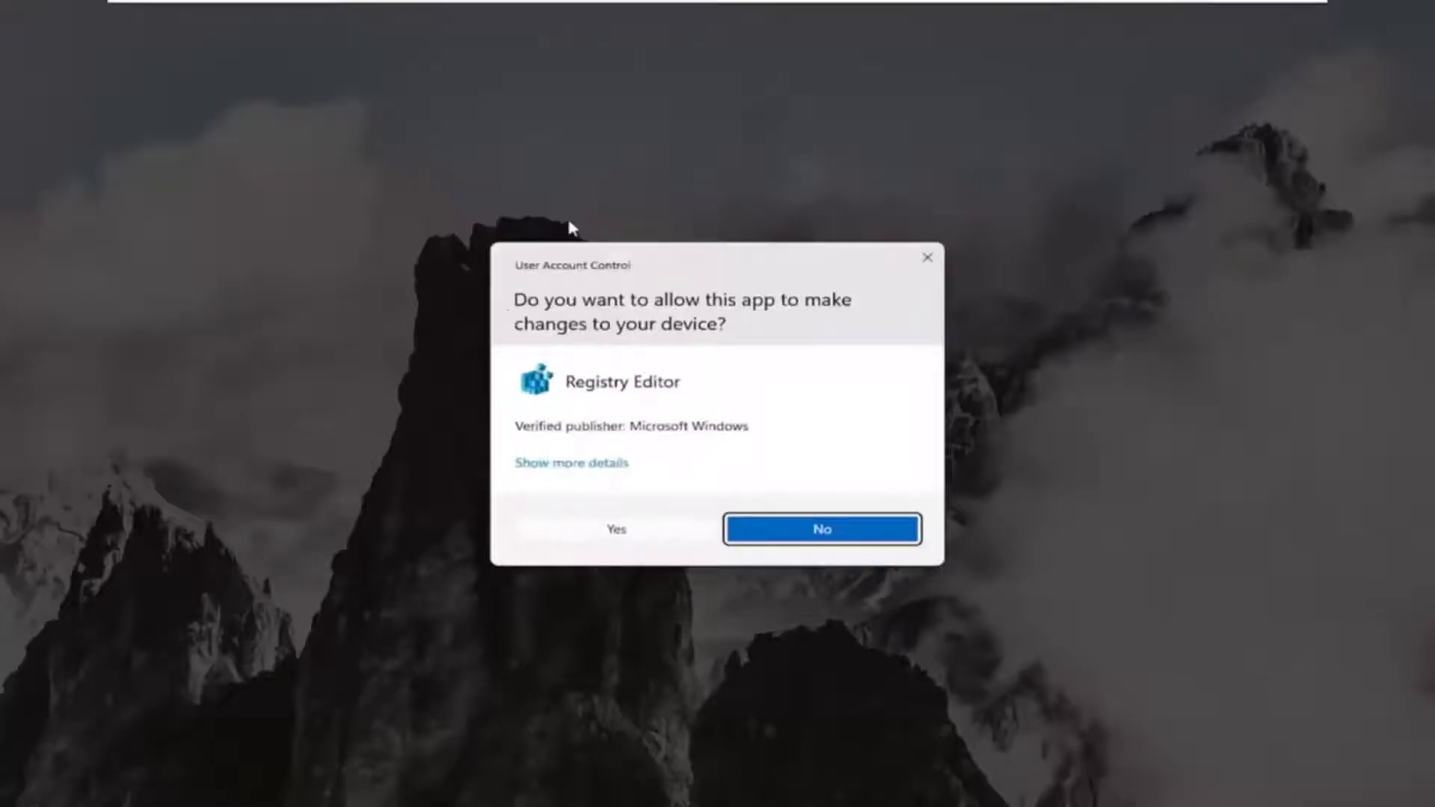
{"action": "left_click", "coordinate": [570, 528]}
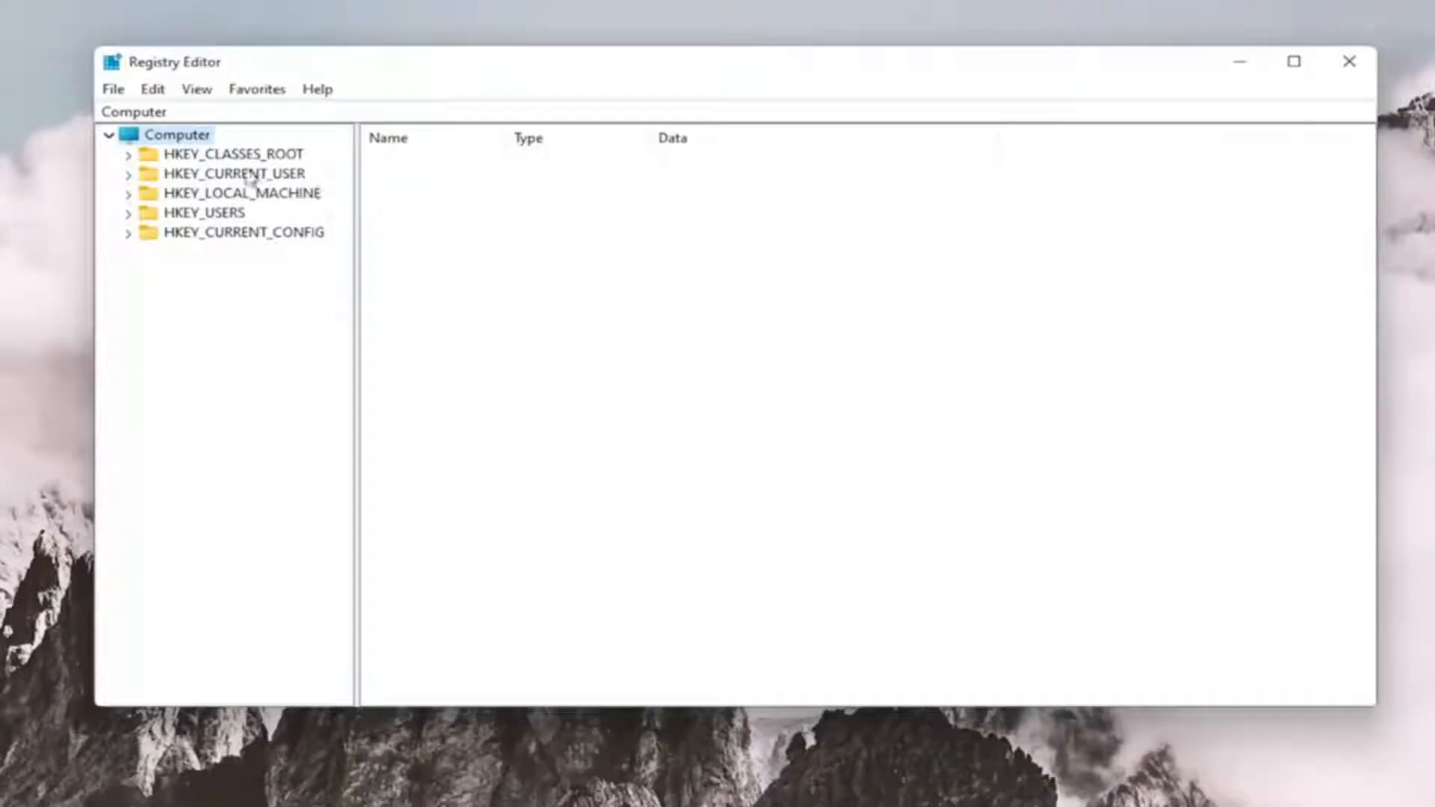
{"action": "left_click", "coordinate": [116, 90]}
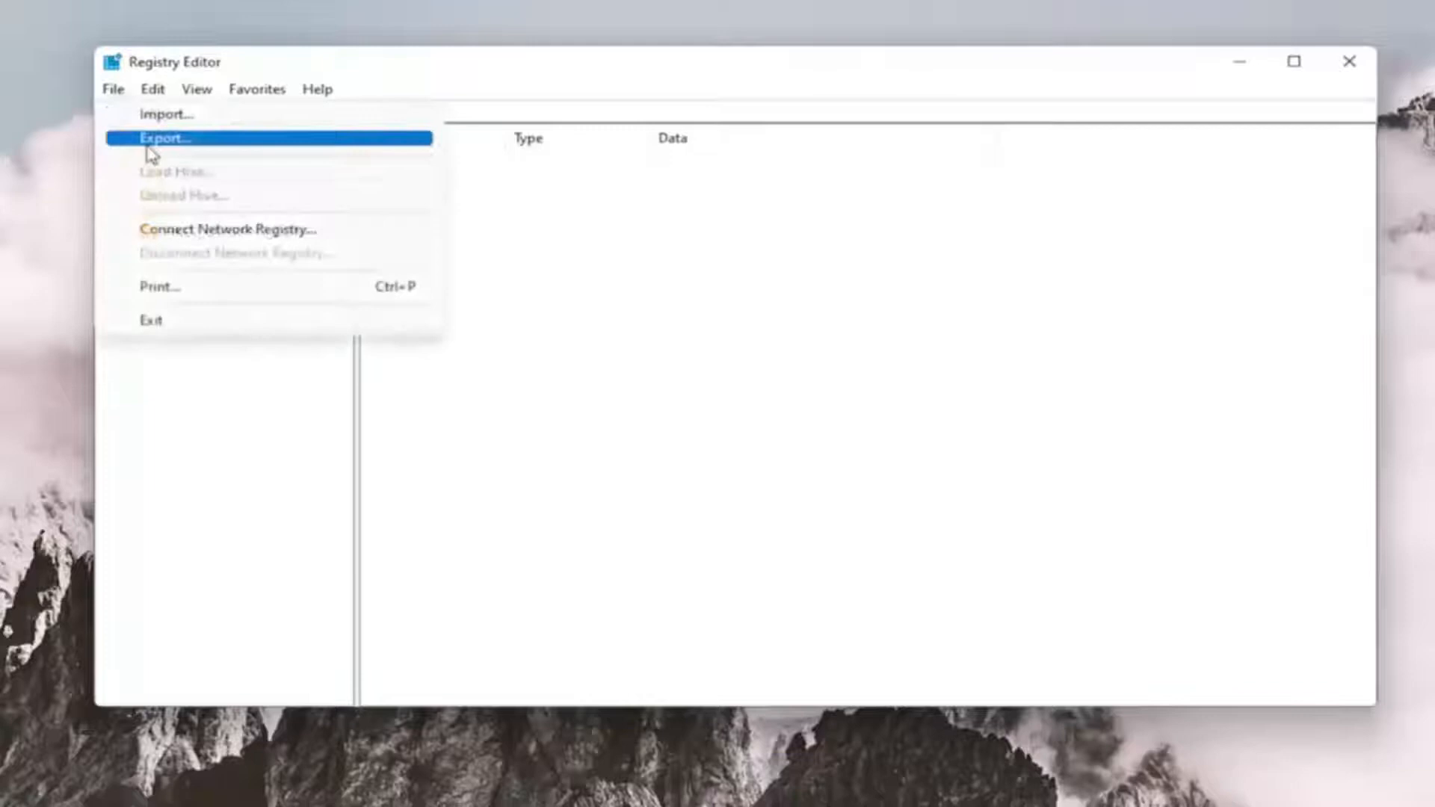
{"action": "left_click", "coordinate": [152, 142]}
{"action": "left_click", "coordinate": [357, 497]}
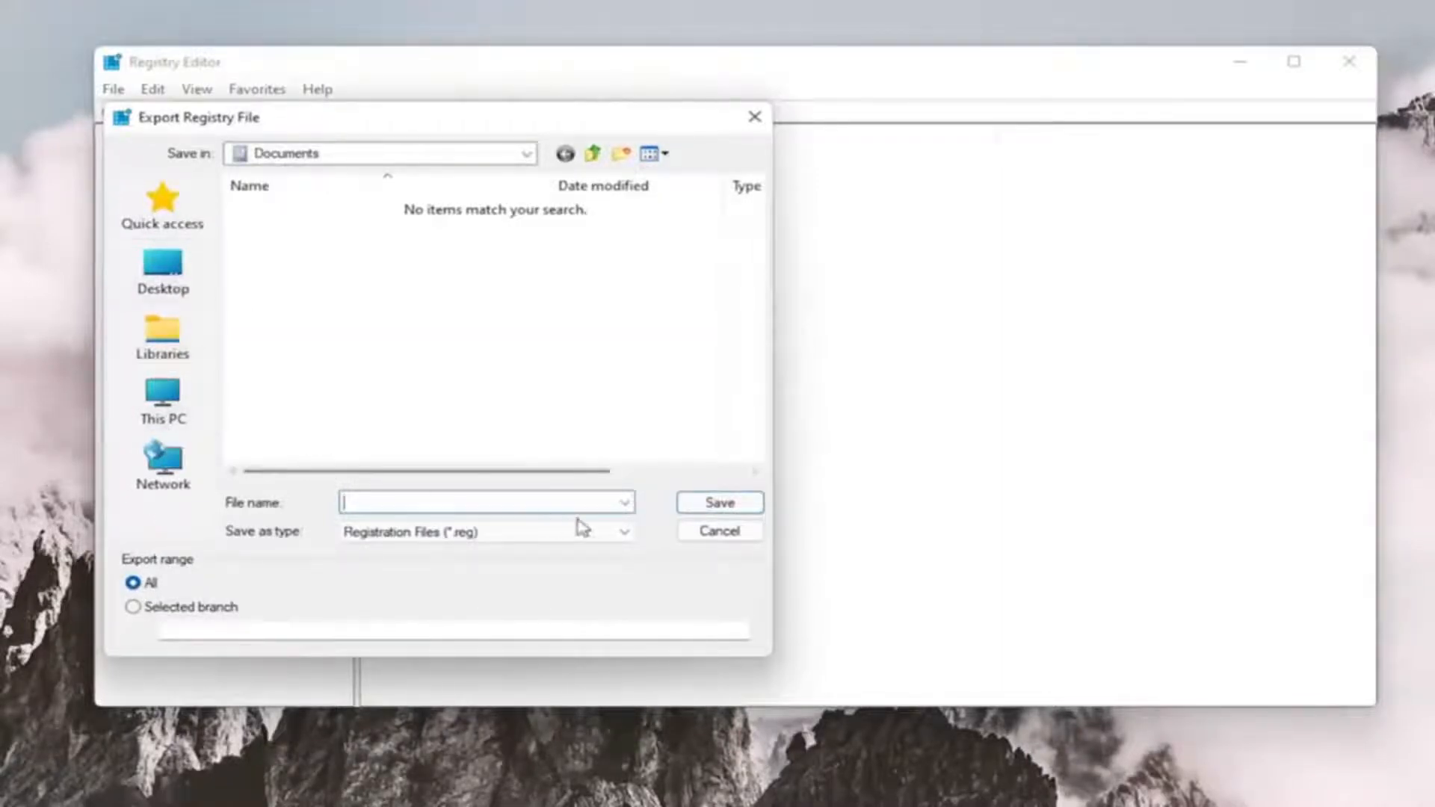
{"action": "left_click", "coordinate": [706, 537]}
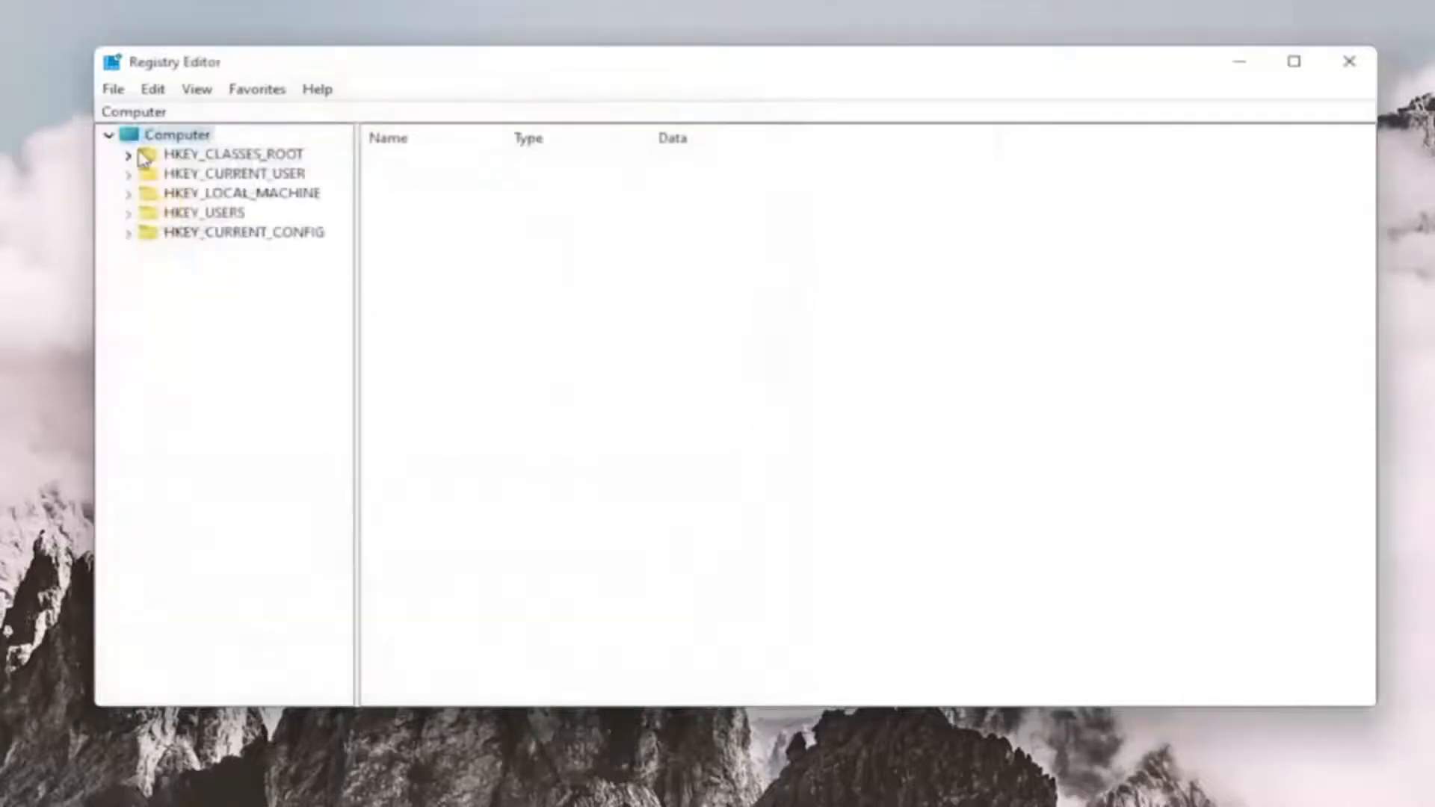
{"action": "left_click", "coordinate": [112, 111]}
{"action": "left_click", "coordinate": [104, 90]}
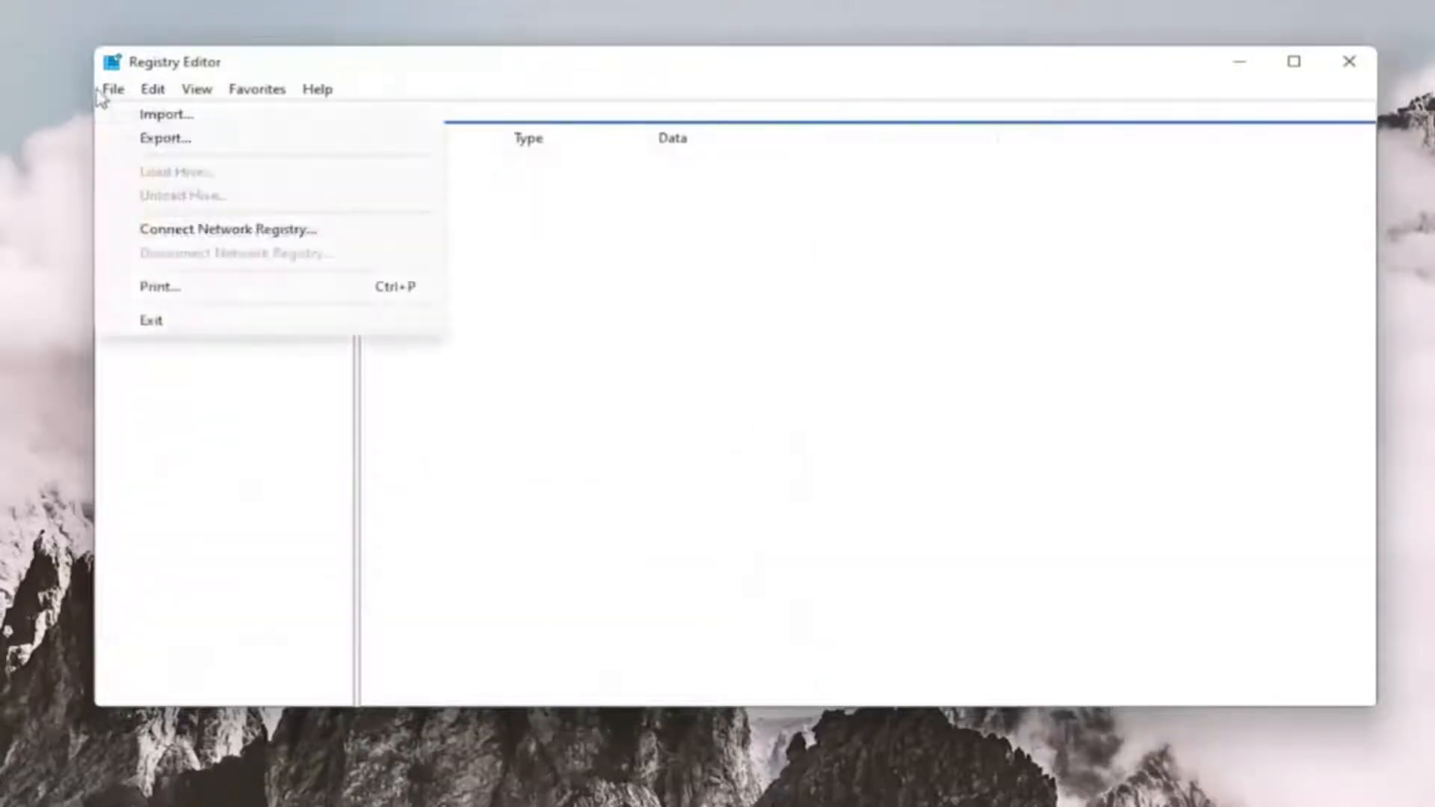
{"action": "left_click", "coordinate": [153, 115]}
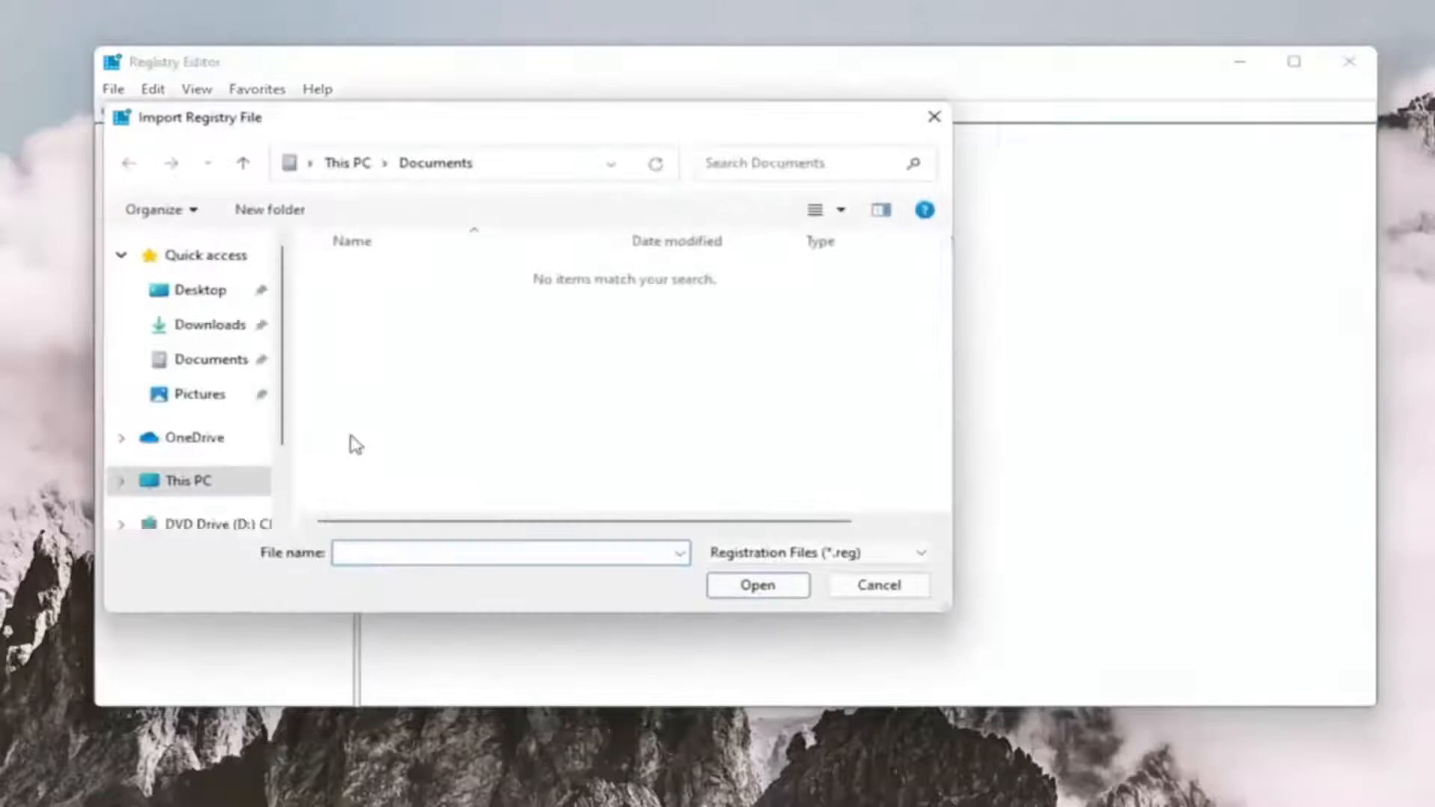
{"action": "left_click", "coordinate": [863, 591]}
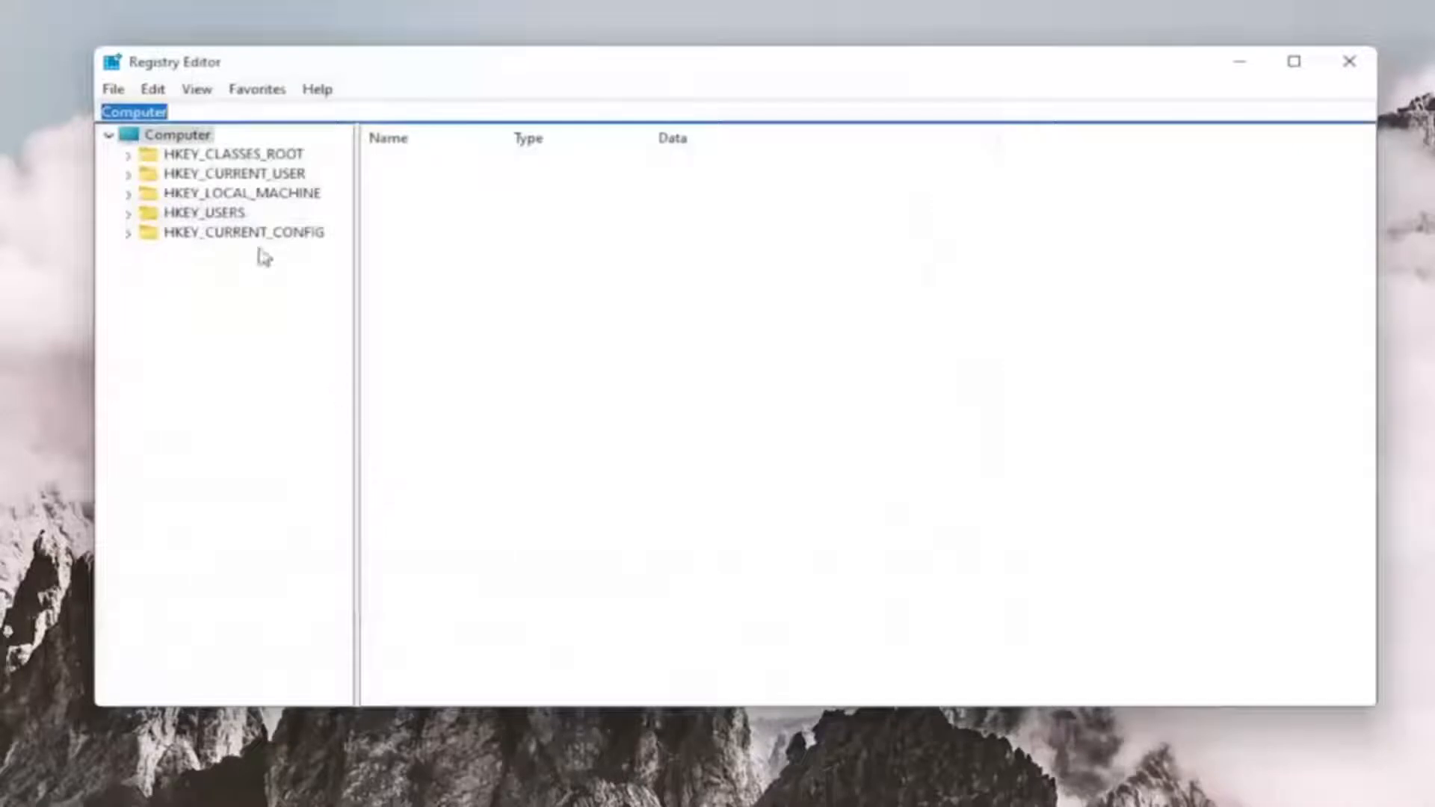
- Expand HKEY_CLASSES_ROOT and select the Msi.Package key inside it
{"action": "left_click", "coordinate": [224, 153]}
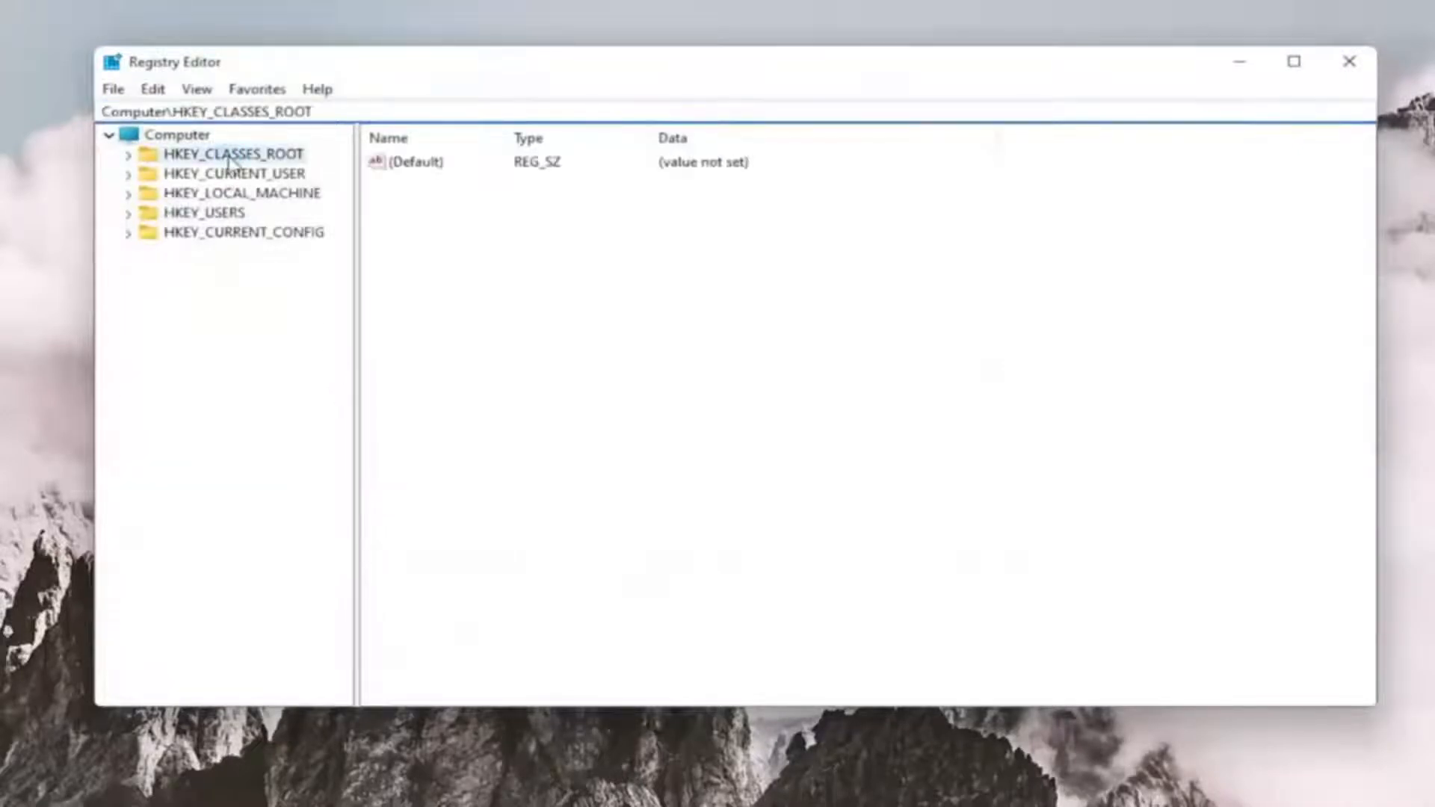
{"action": "double_click", "coordinate": [228, 154]}
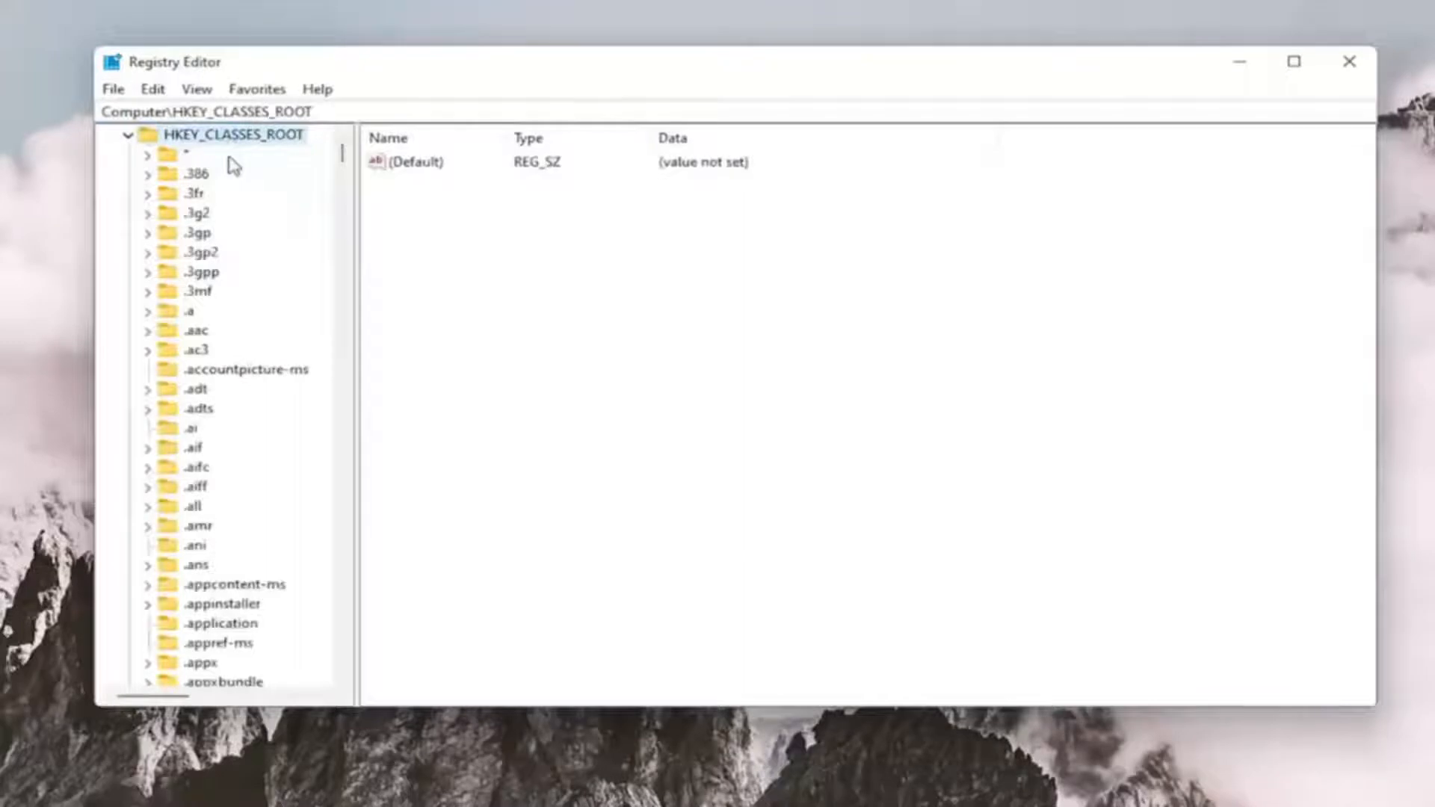
{"action": "scroll", "coordinate": [209, 554], "scroll_direction": "down", "scroll_amount": 8}
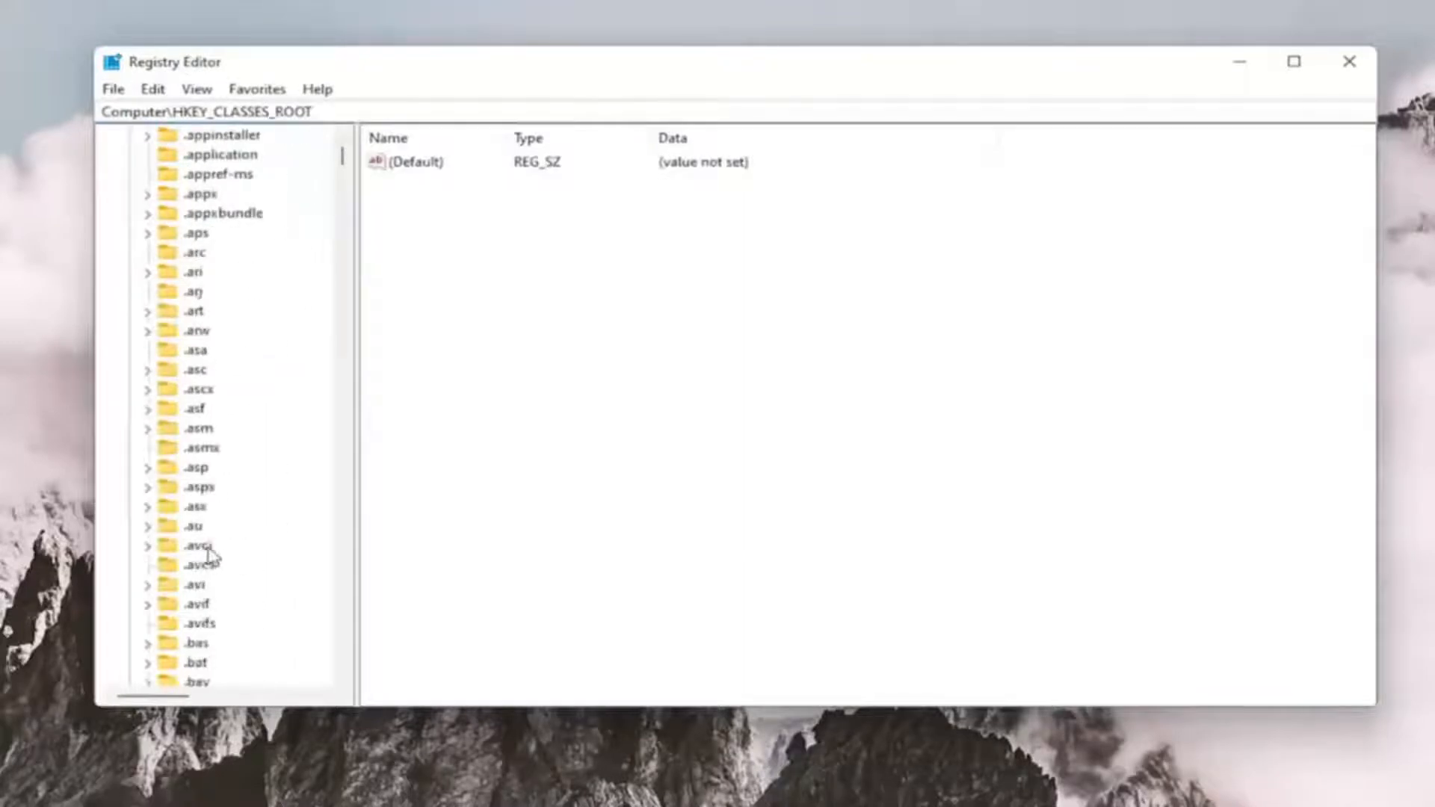
{"action": "scroll", "coordinate": [205, 490], "scroll_direction": "down", "scroll_amount": 9}
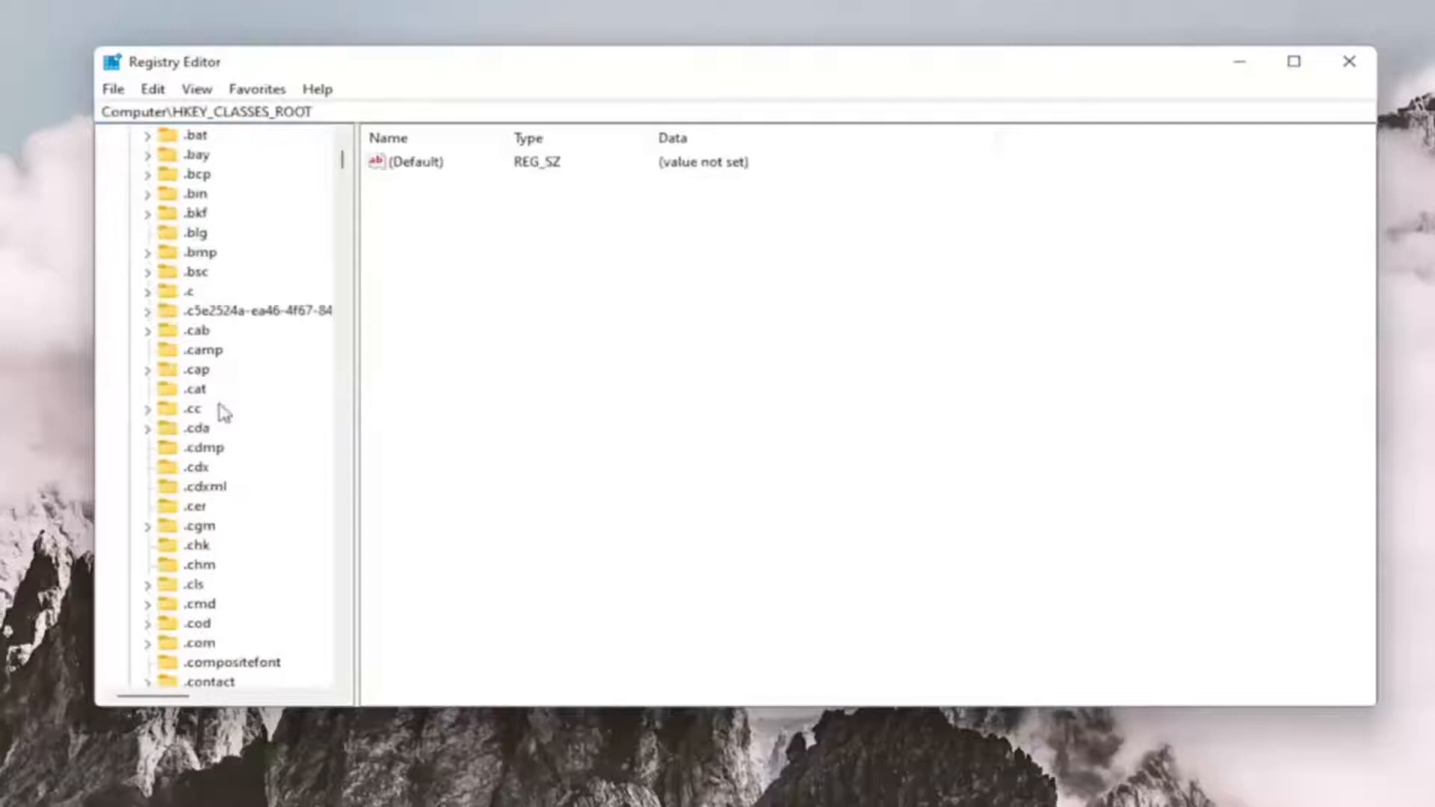
{"action": "left_click", "coordinate": [214, 312]}
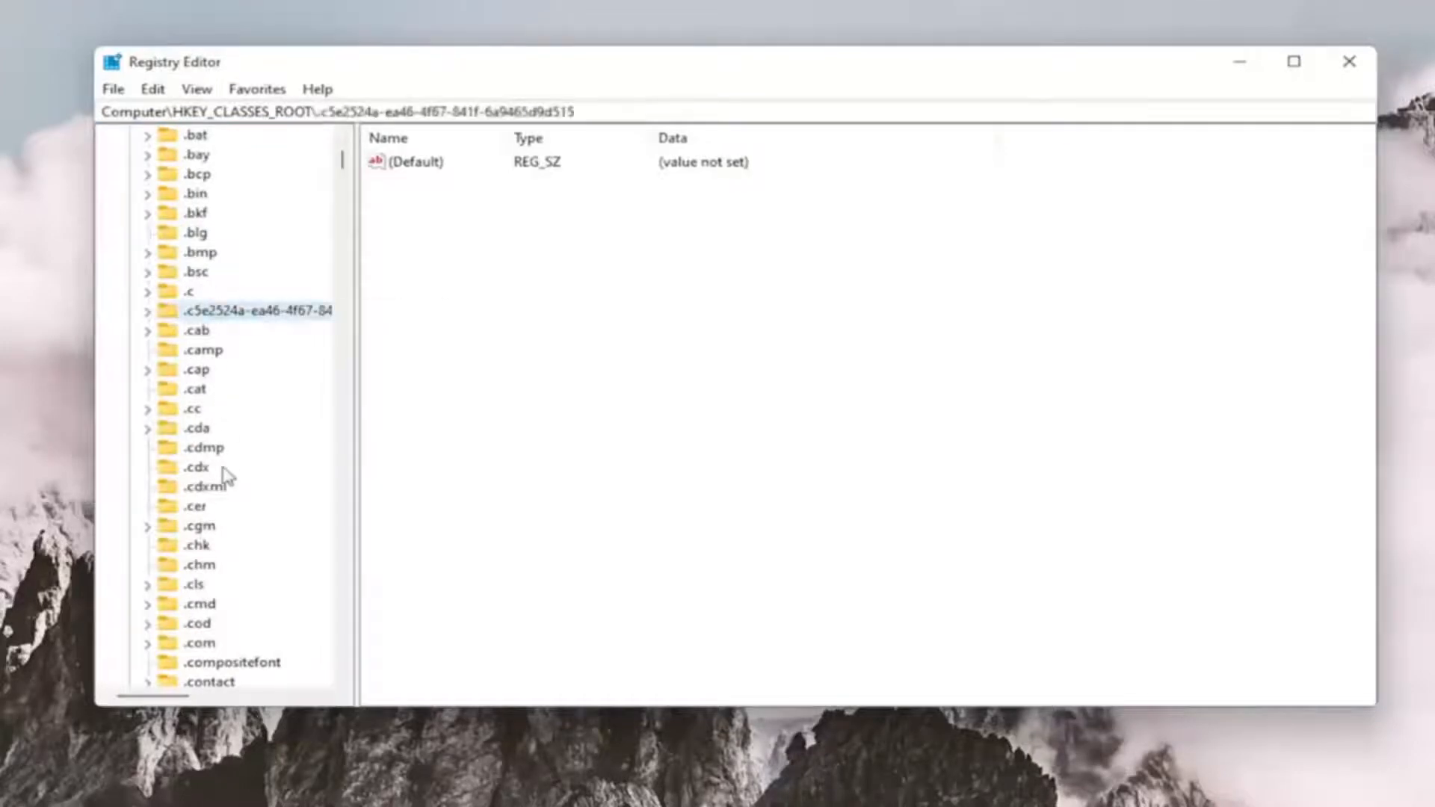
{"action": "type", "text": "msi"}
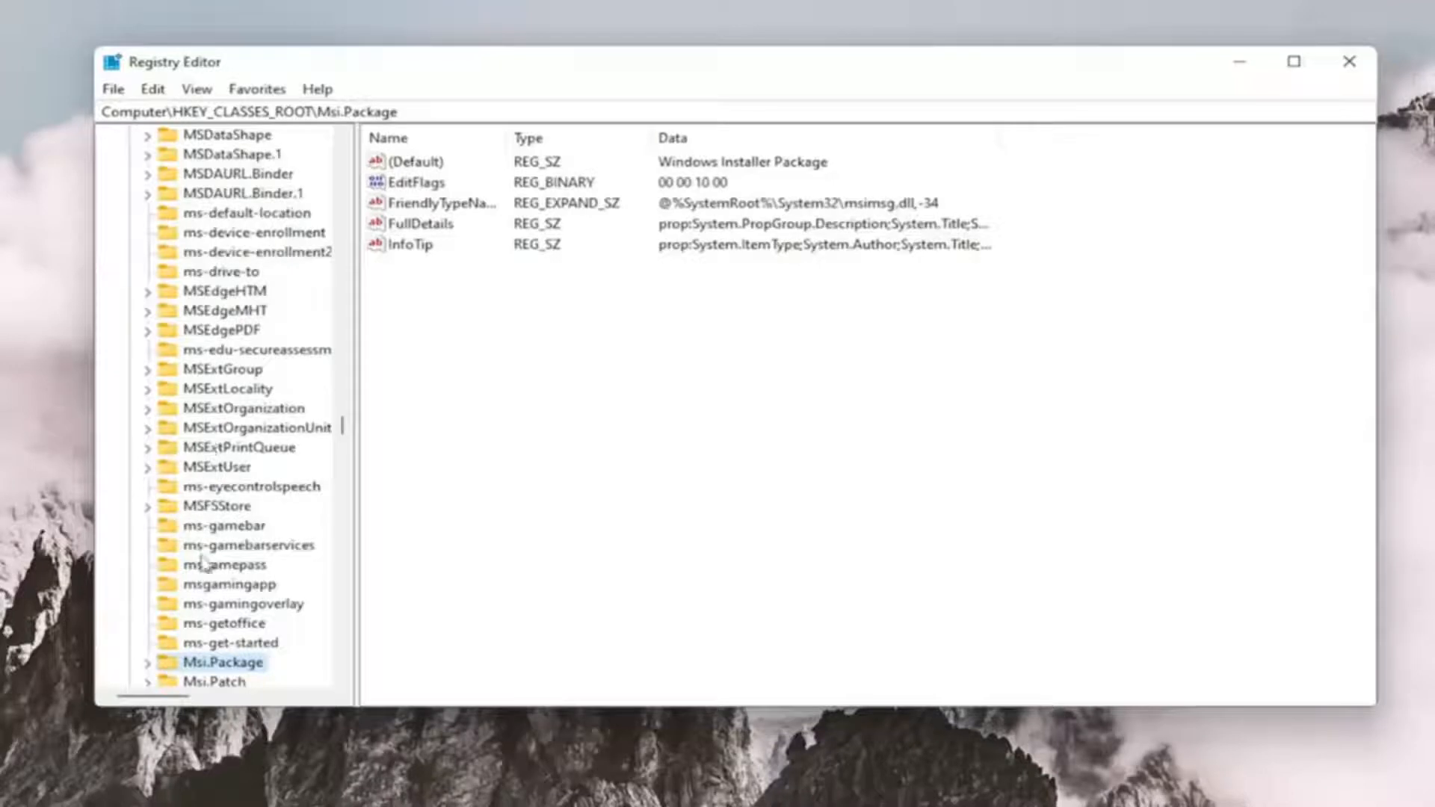
{"action": "scroll", "coordinate": [199, 562], "scroll_direction": "down", "scroll_amount": 1}
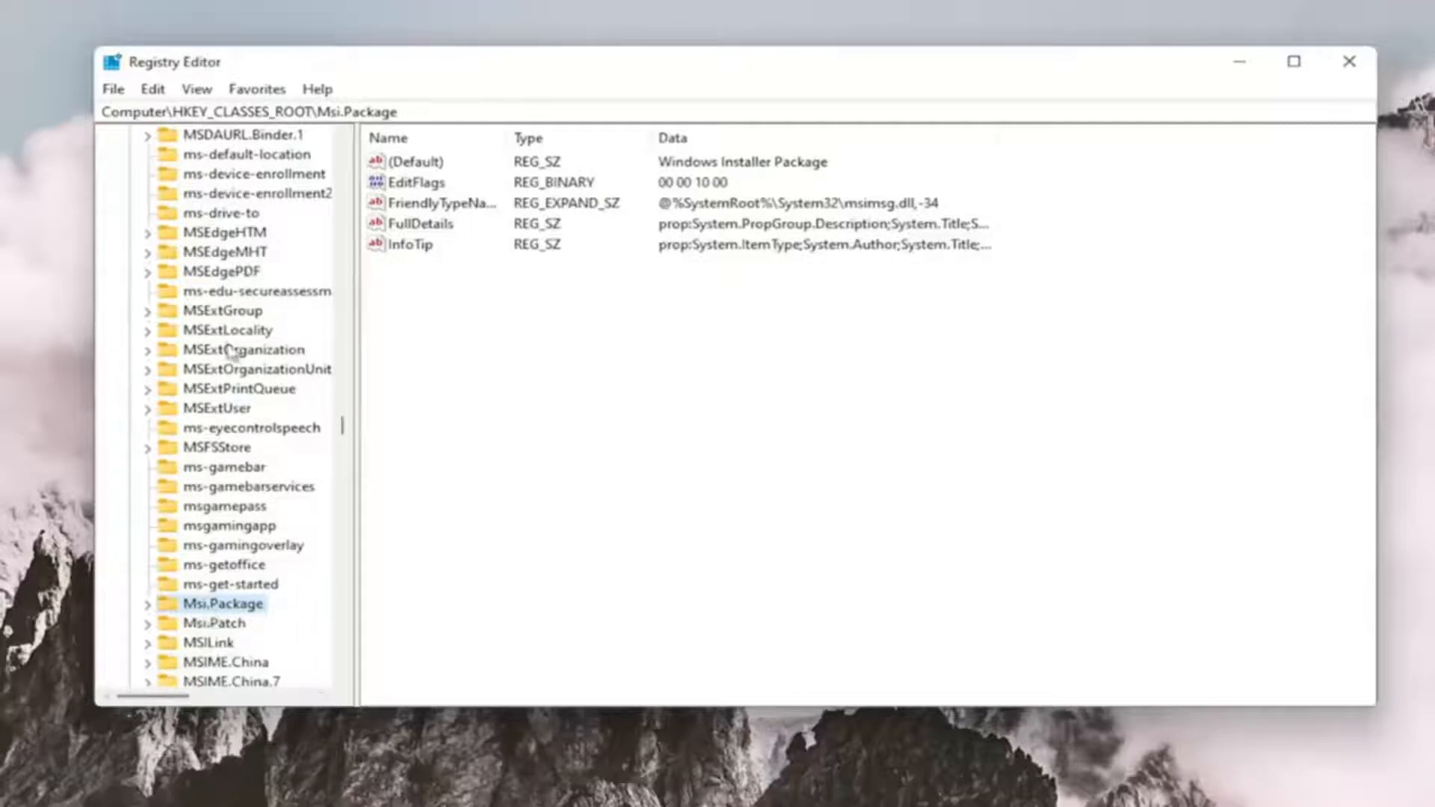
{"action": "scroll", "coordinate": [254, 277], "scroll_direction": "up", "scroll_amount": 4}
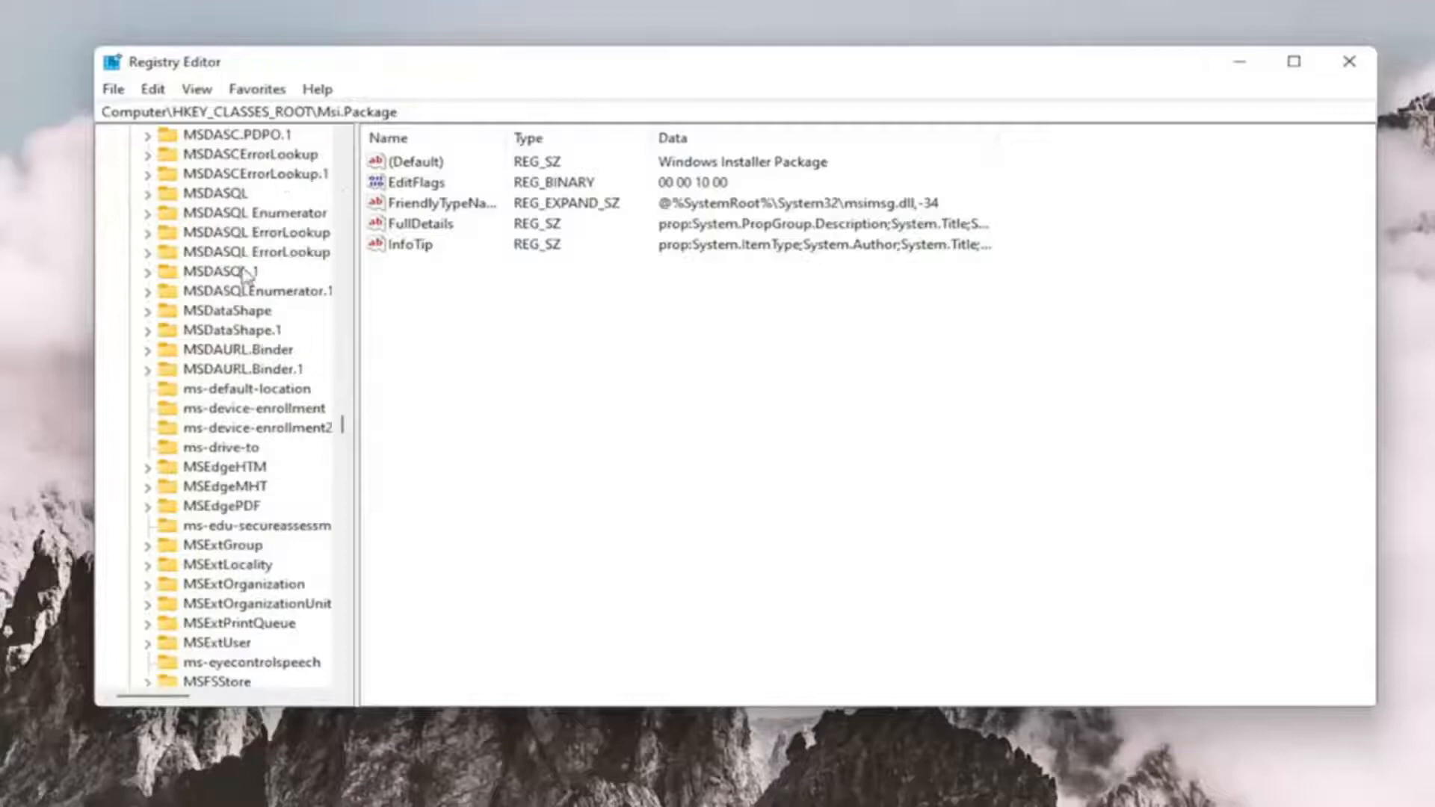
{"action": "scroll", "coordinate": [236, 368], "scroll_direction": "down", "scroll_amount": 8}
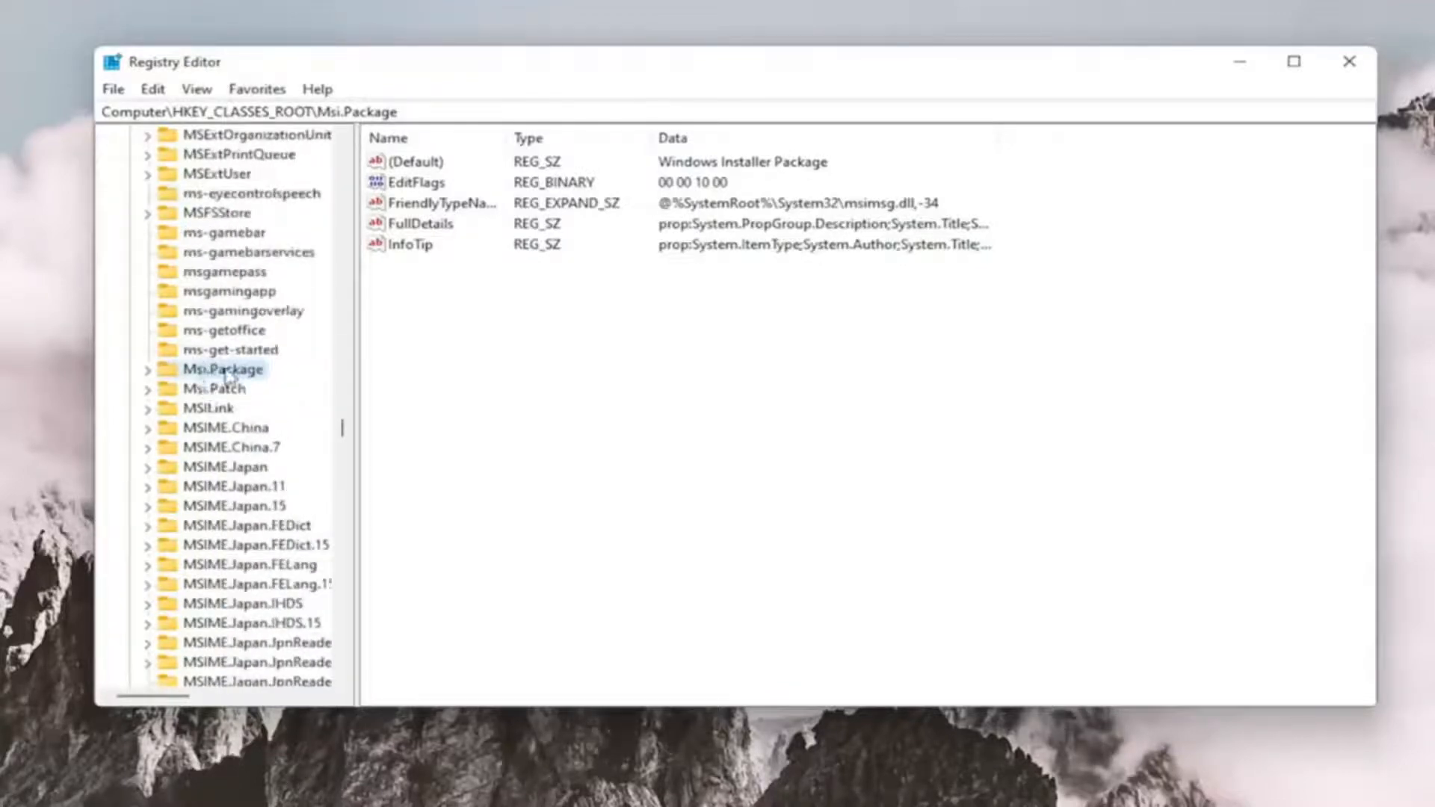
- Expand Msi.Package and its shell key, and create a new key named runas under shell
{"action": "double_click", "coordinate": [208, 370]}
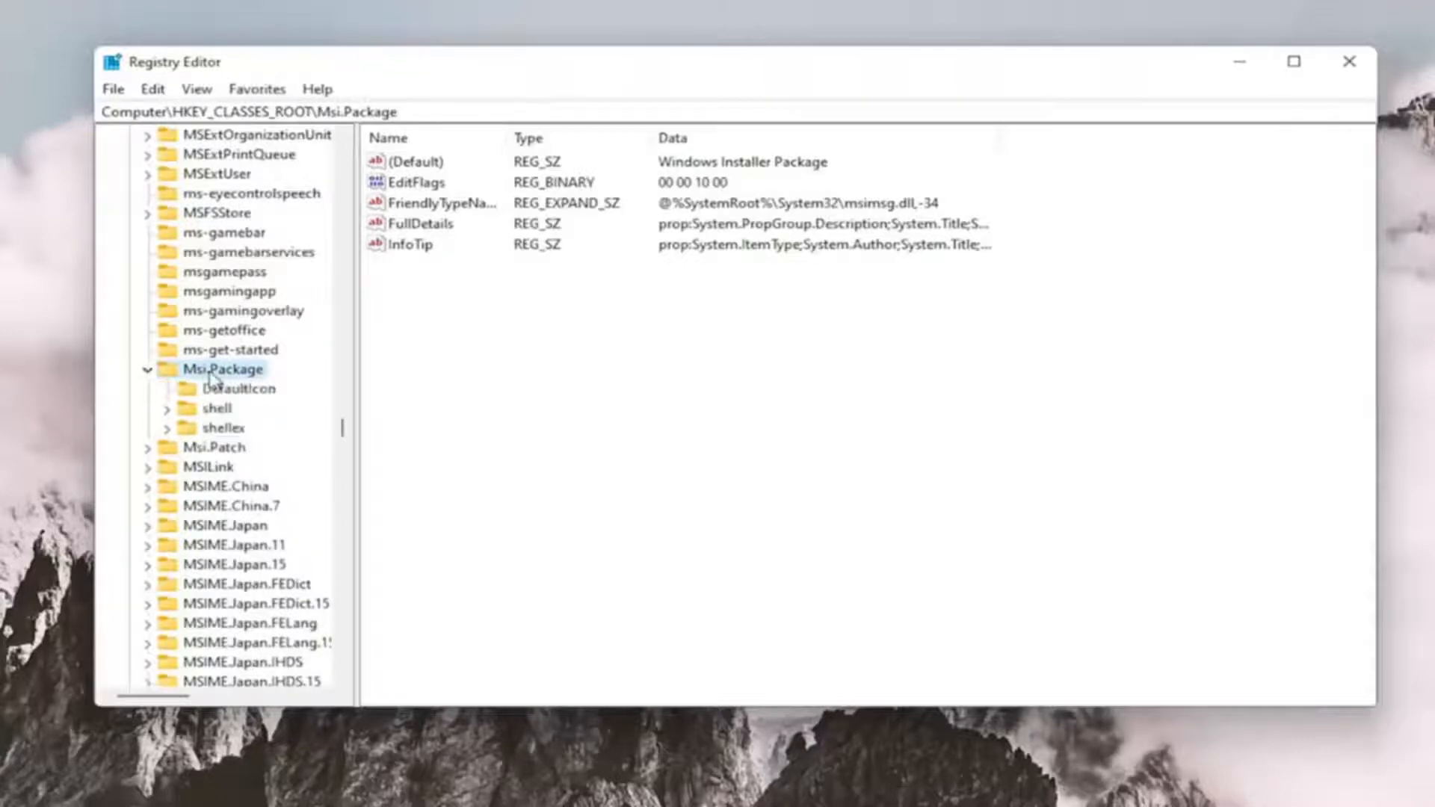
{"action": "double_click", "coordinate": [218, 412]}
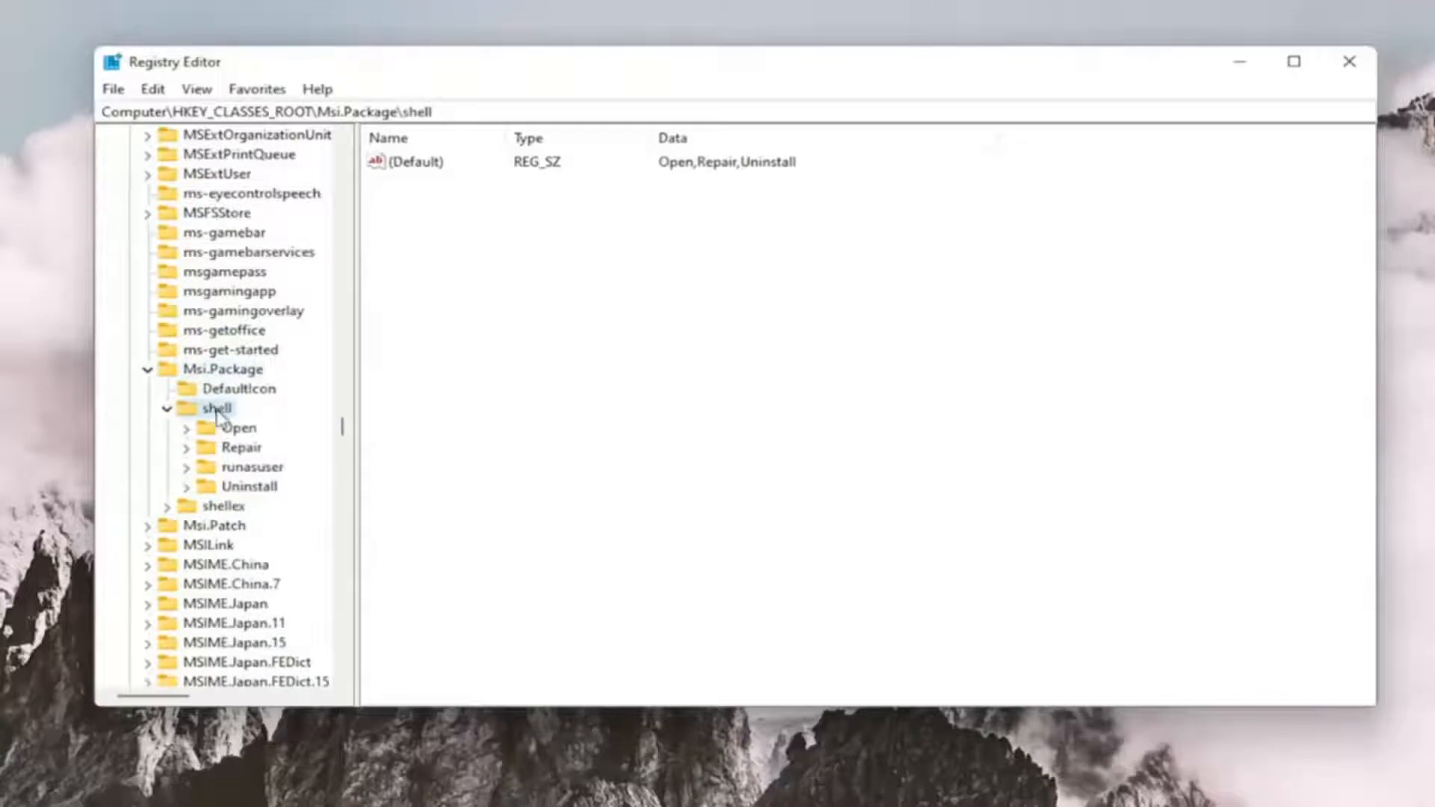
{"action": "right_click", "coordinate": [216, 419]}
{"action": "mouse_move", "coordinate": [278, 452]}
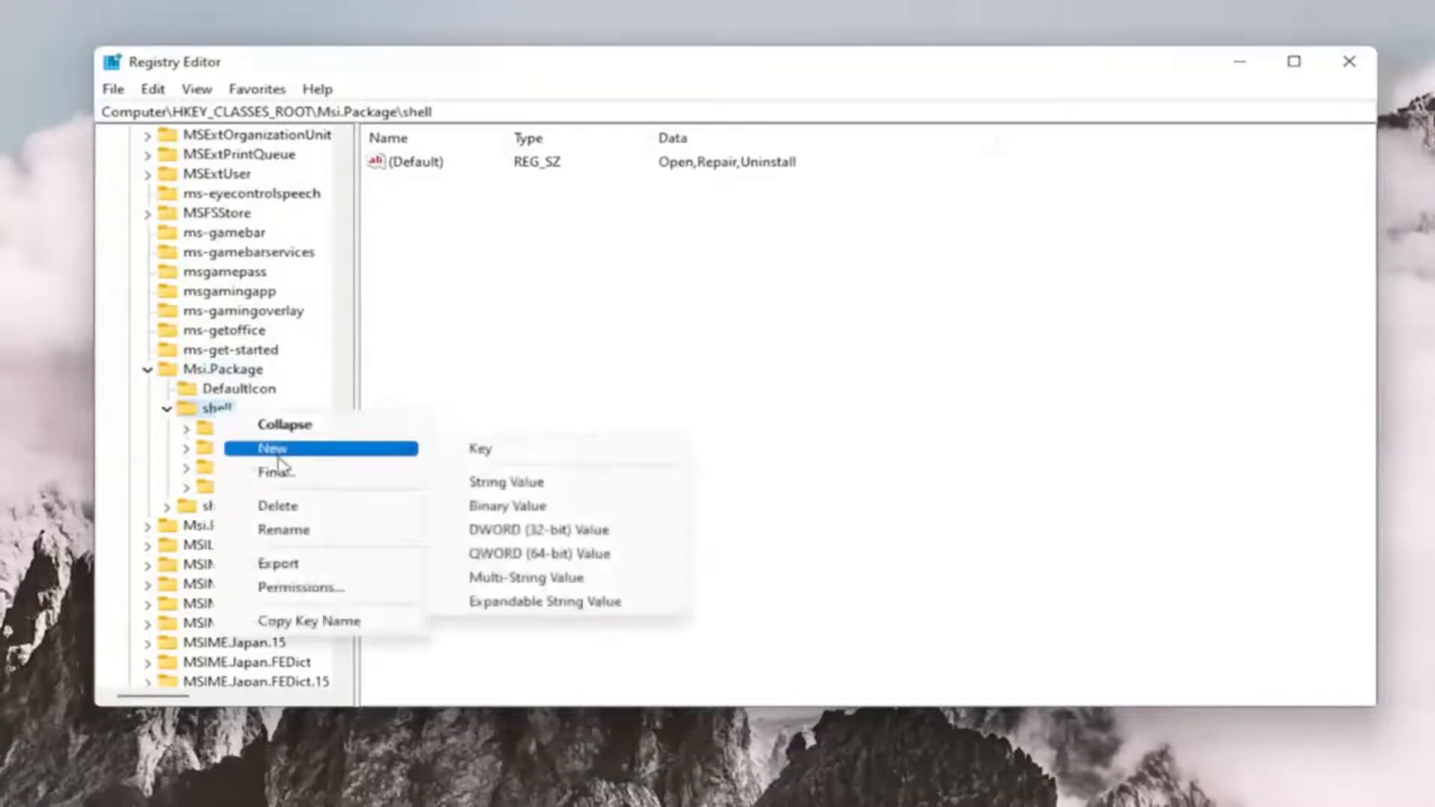
{"action": "left_click", "coordinate": [532, 456]}
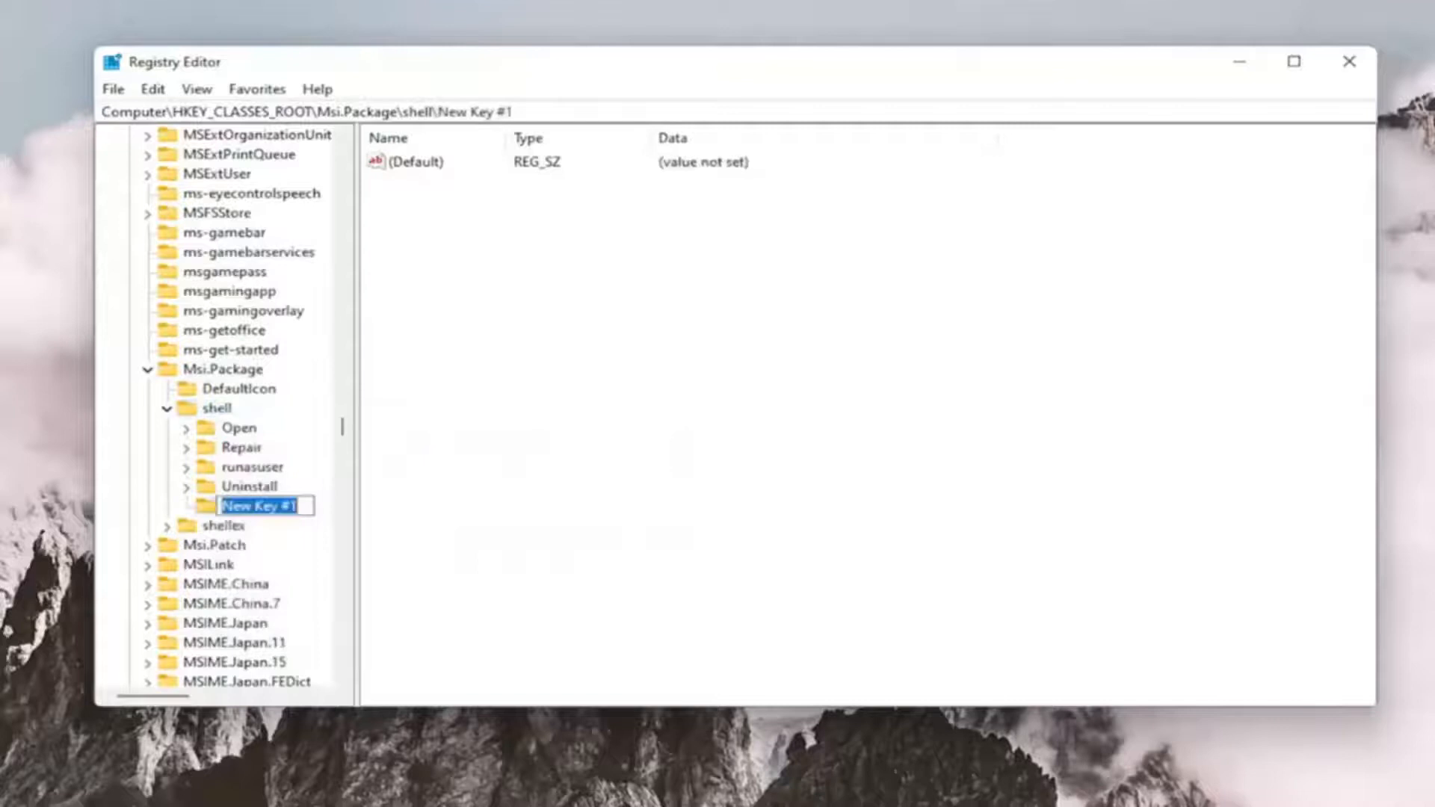
{"action": "type", "text": "runas"}
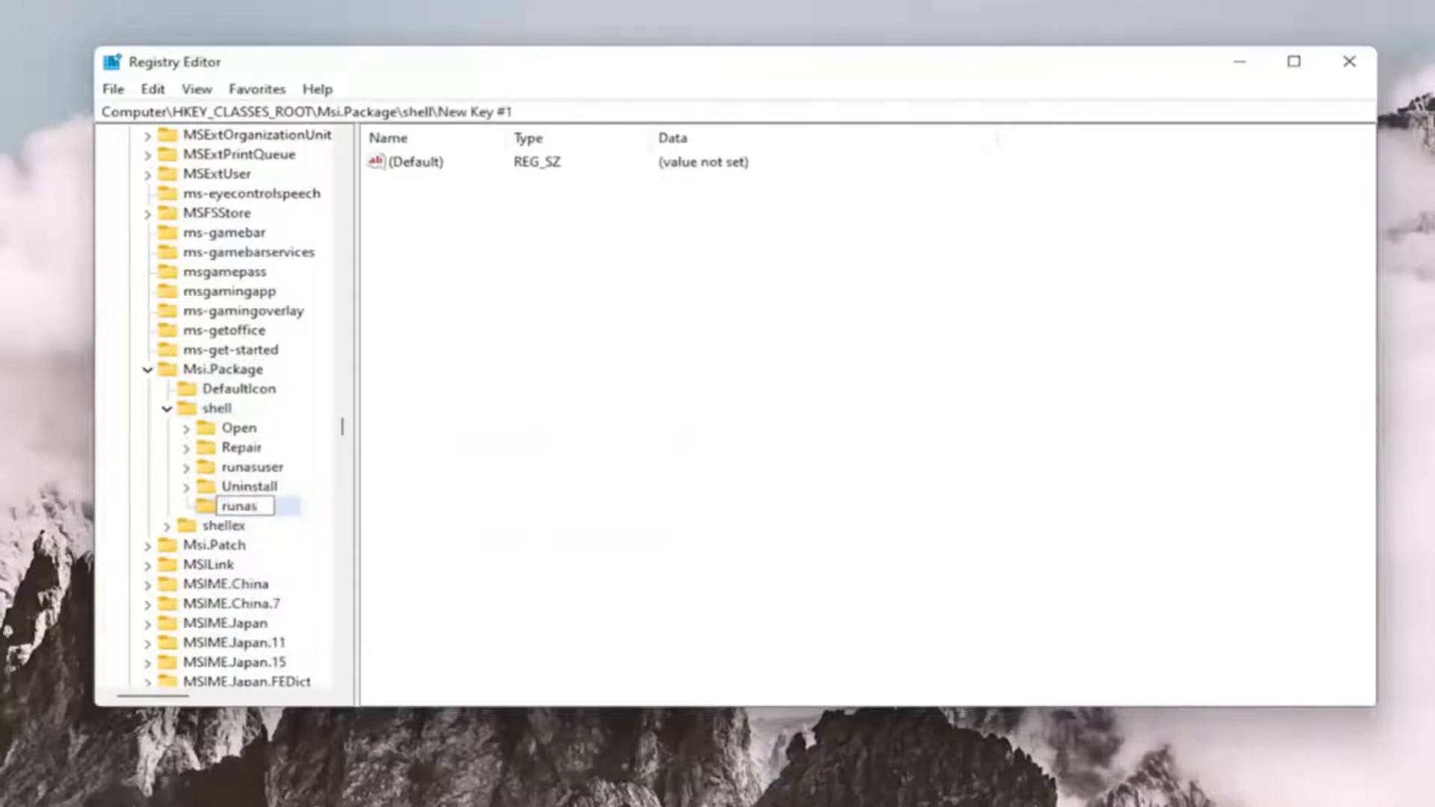
{"action": "key", "text": "Return"}
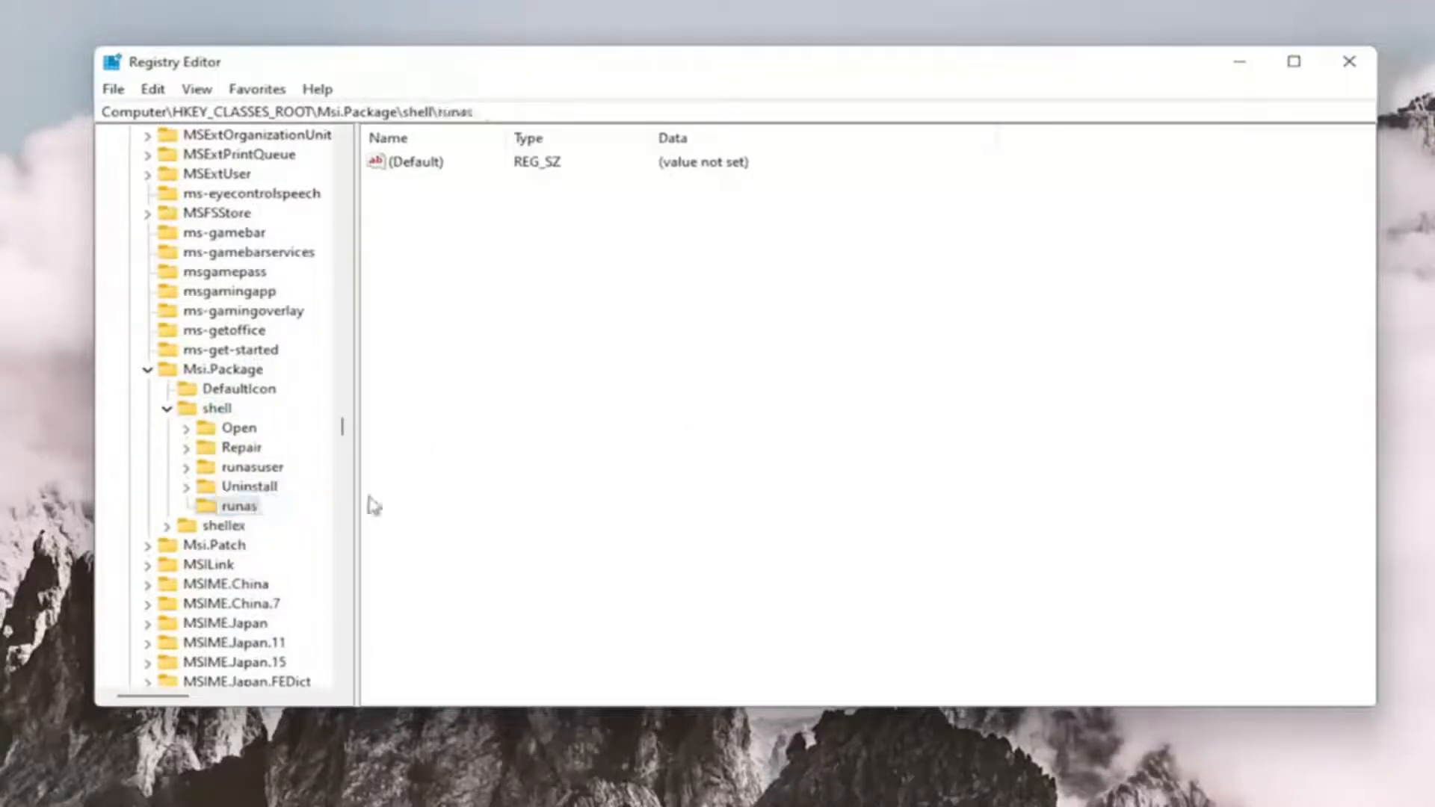
- Set the (Default) value data of the runas key to "install as &administrator"
{"action": "left_click", "coordinate": [411, 166]}
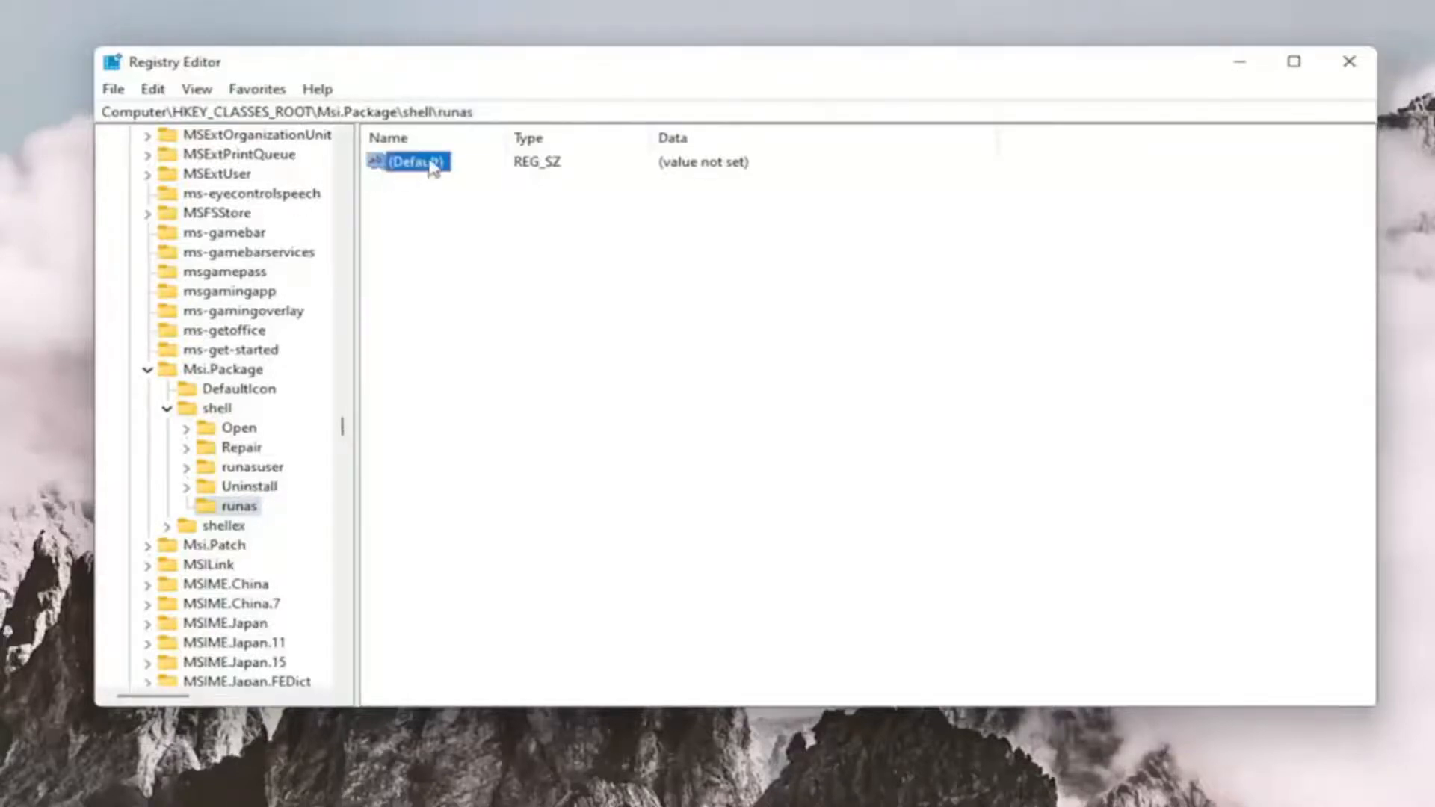
{"action": "double_click", "coordinate": [430, 163]}
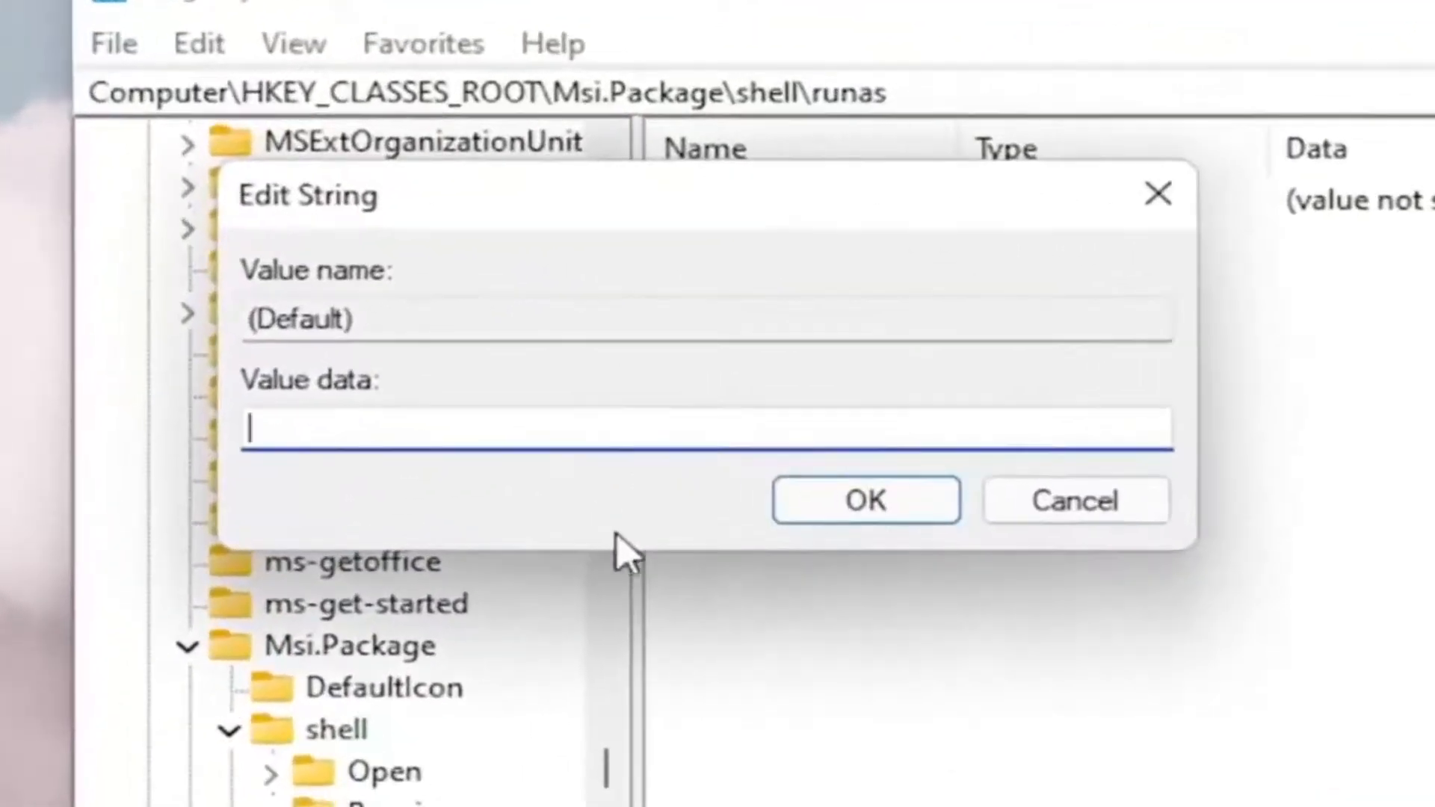
{"action": "type", "text": "install as &"}
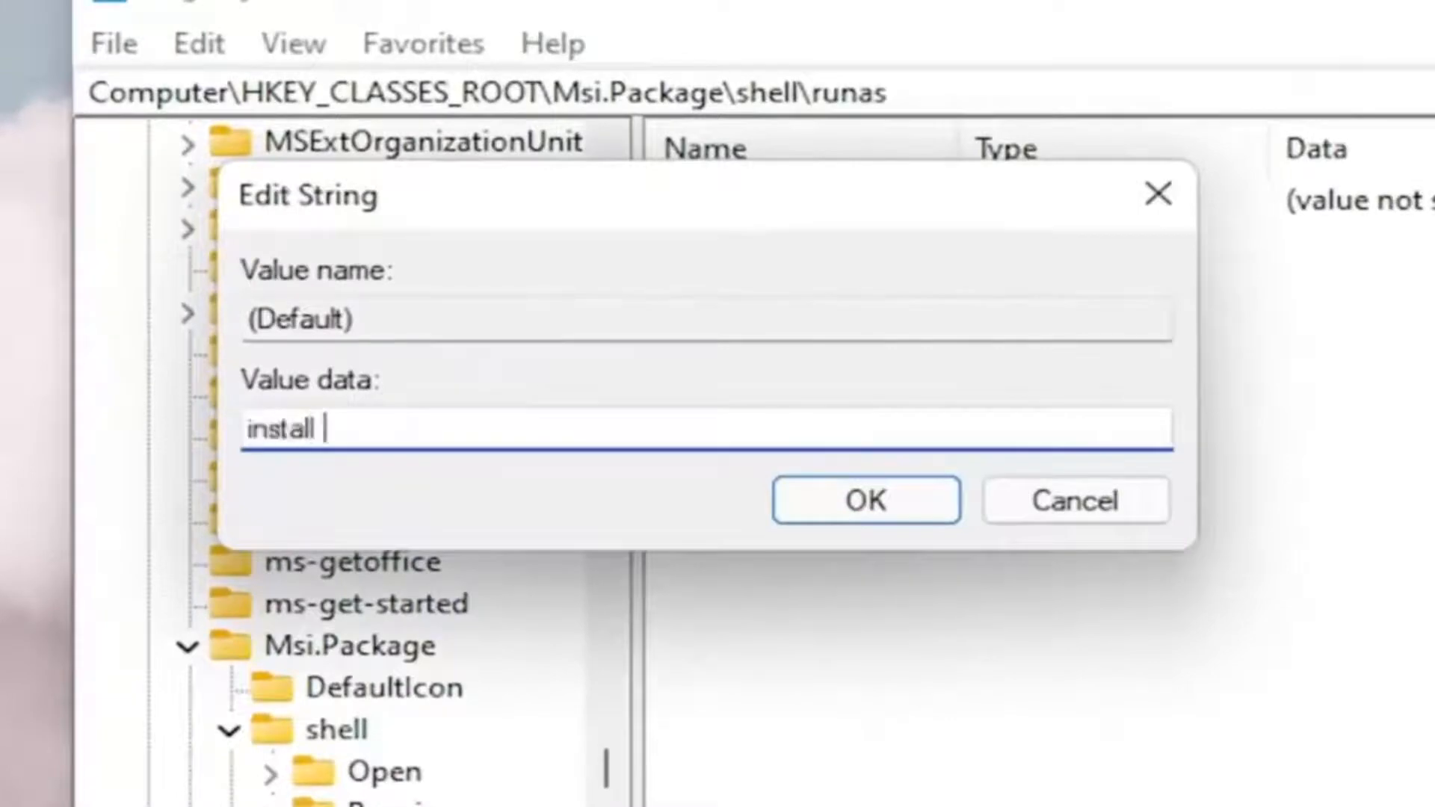
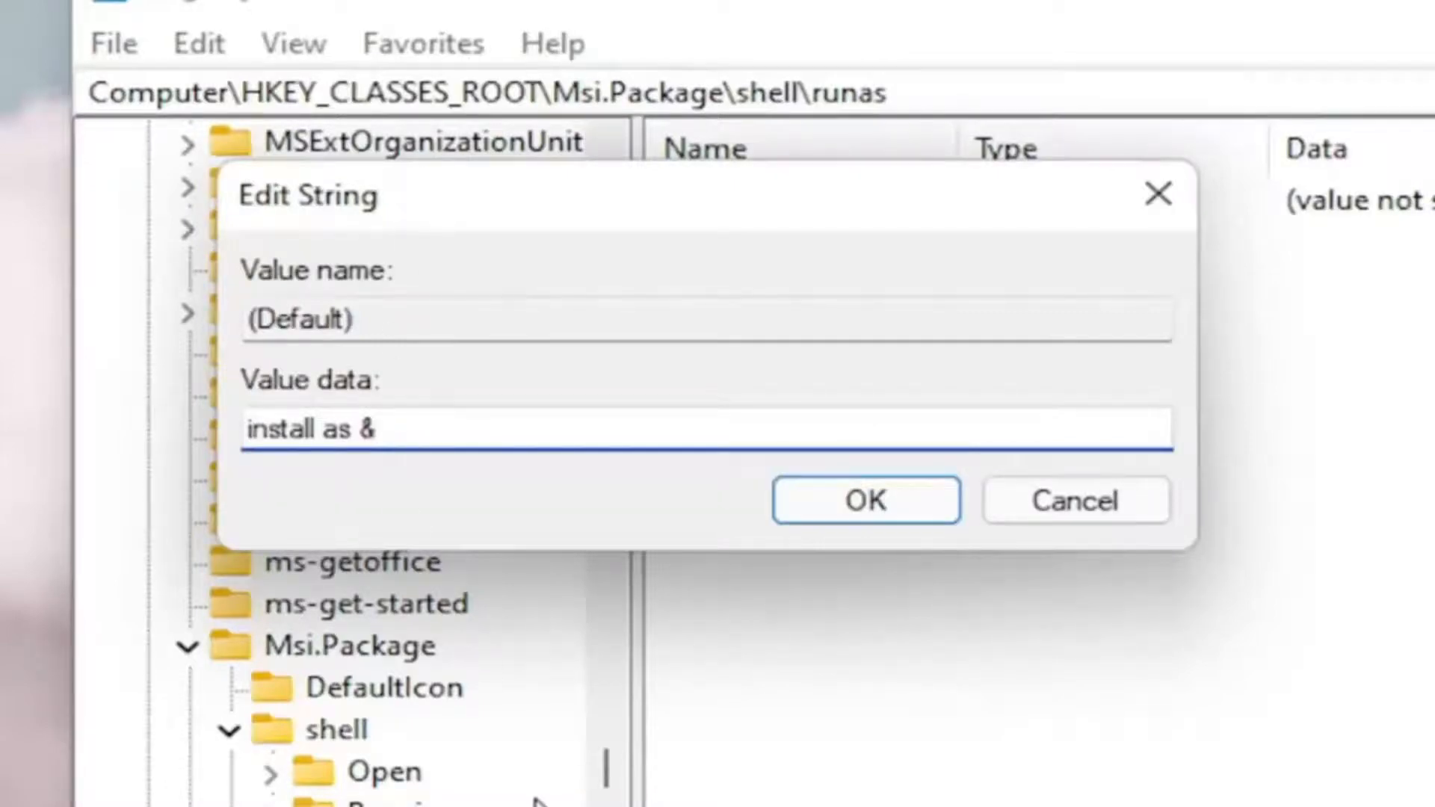
{"action": "type", "text": "administrator"}
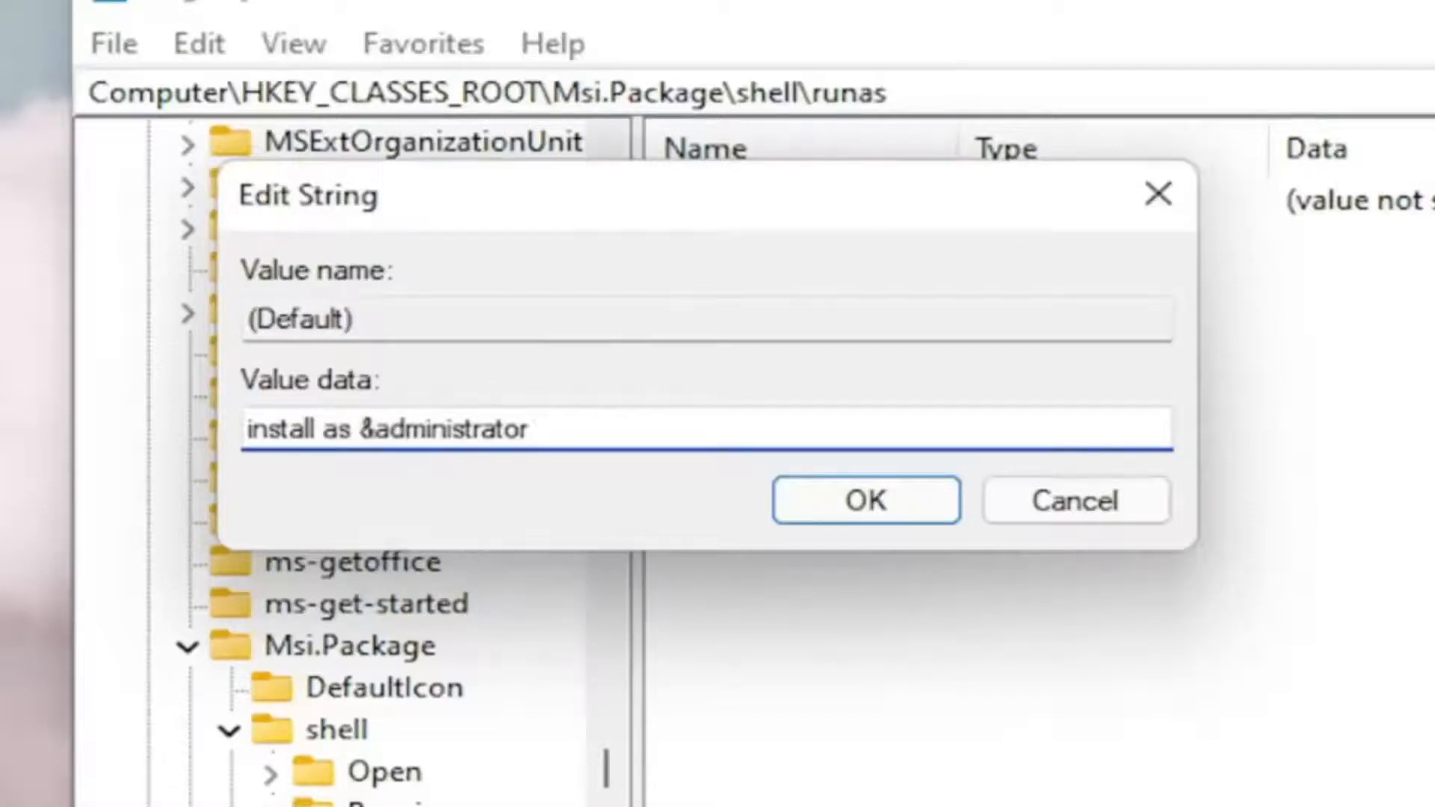
{"action": "left_click", "coordinate": [856, 511]}
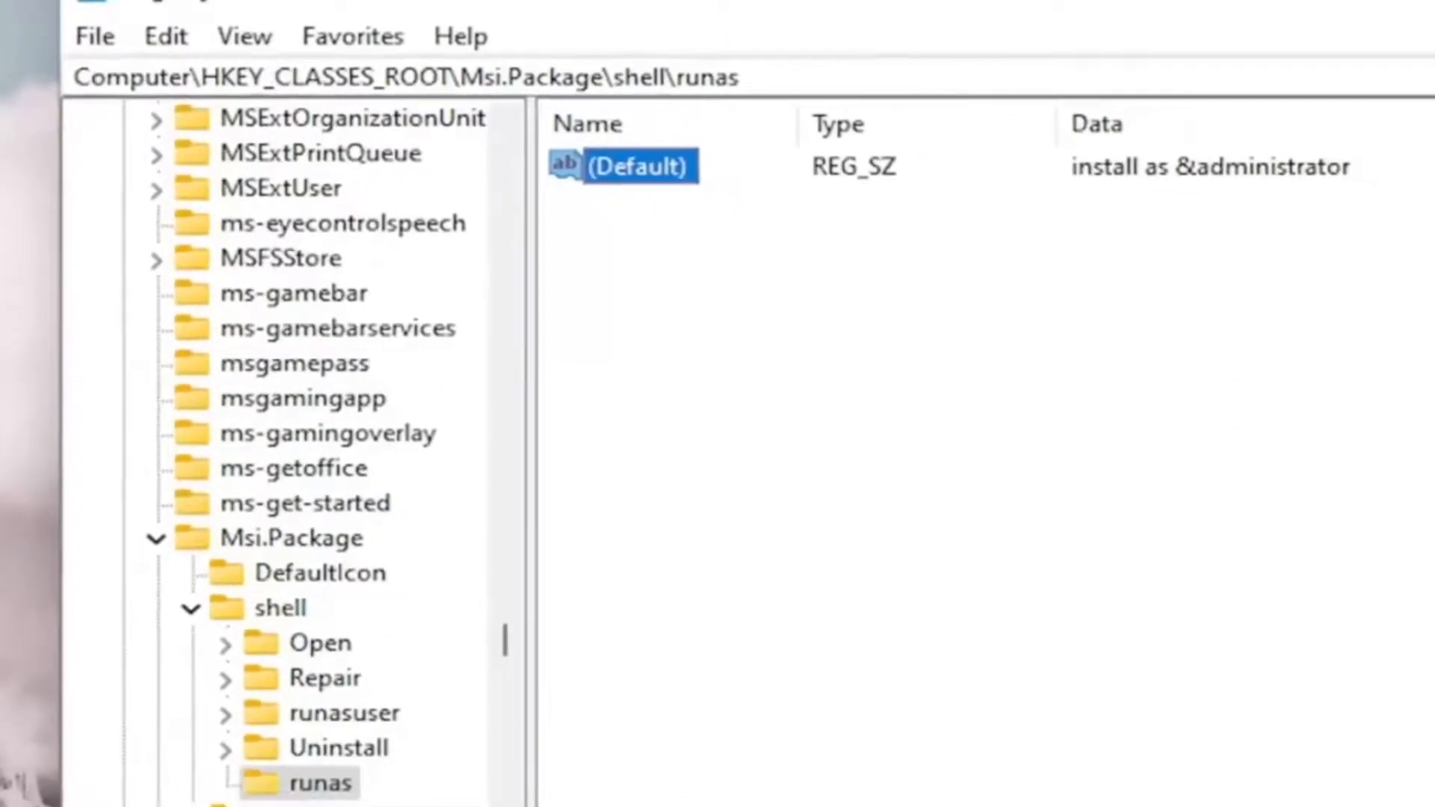
- Create a new key named command under the runas key
{"action": "left_click", "coordinate": [329, 781]}
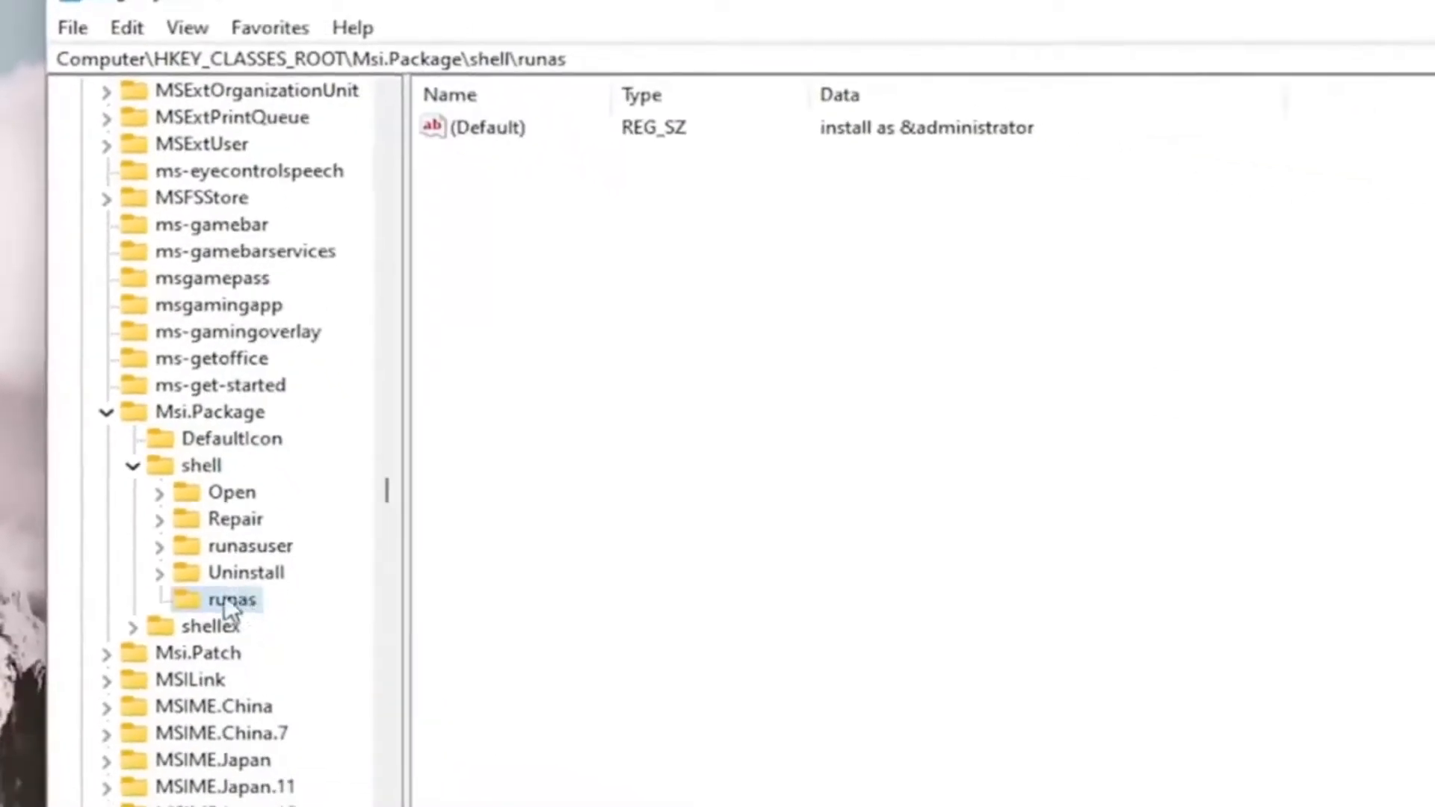
{"action": "right_click", "coordinate": [234, 603]}
{"action": "mouse_move", "coordinate": [311, 661]}
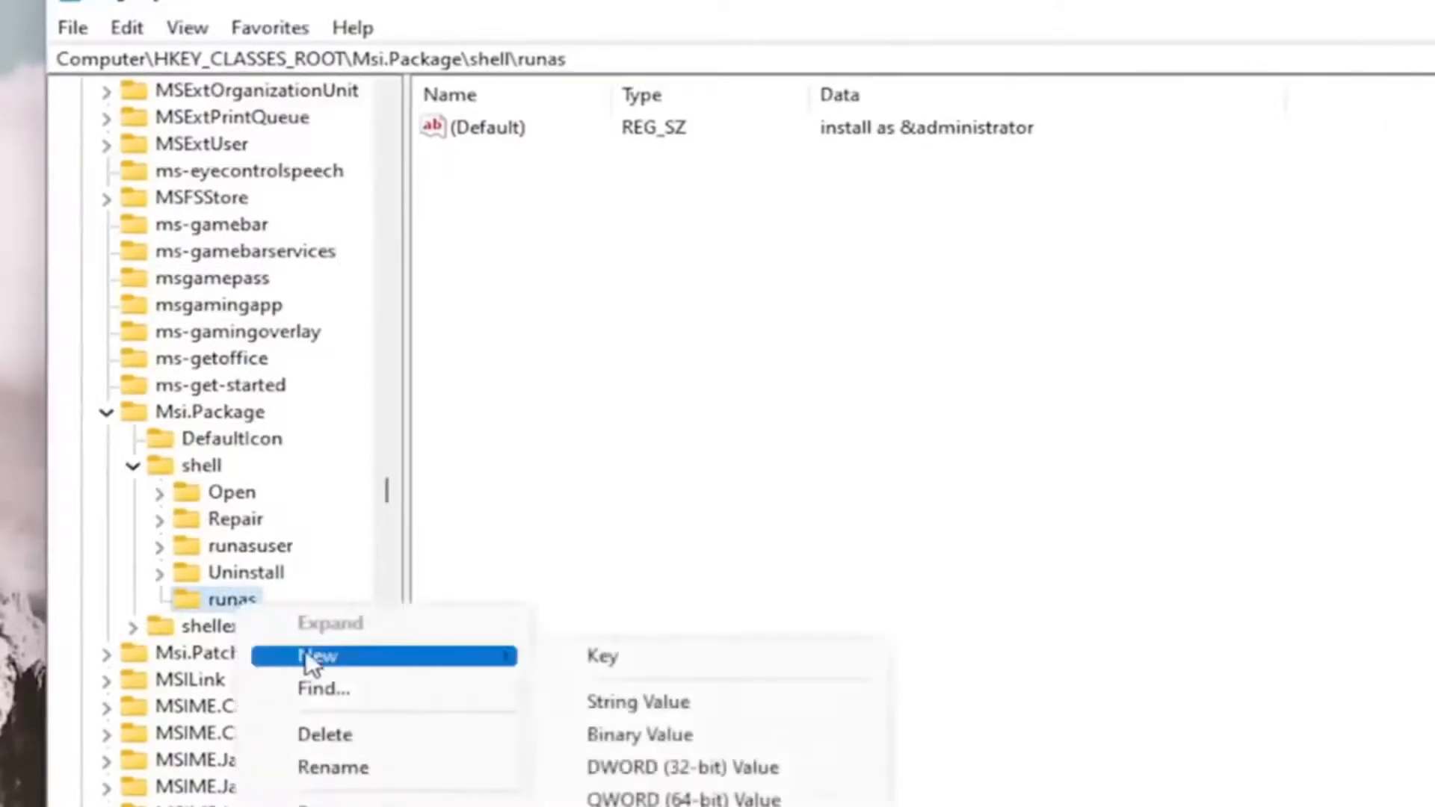
{"action": "left_click", "coordinate": [564, 654]}
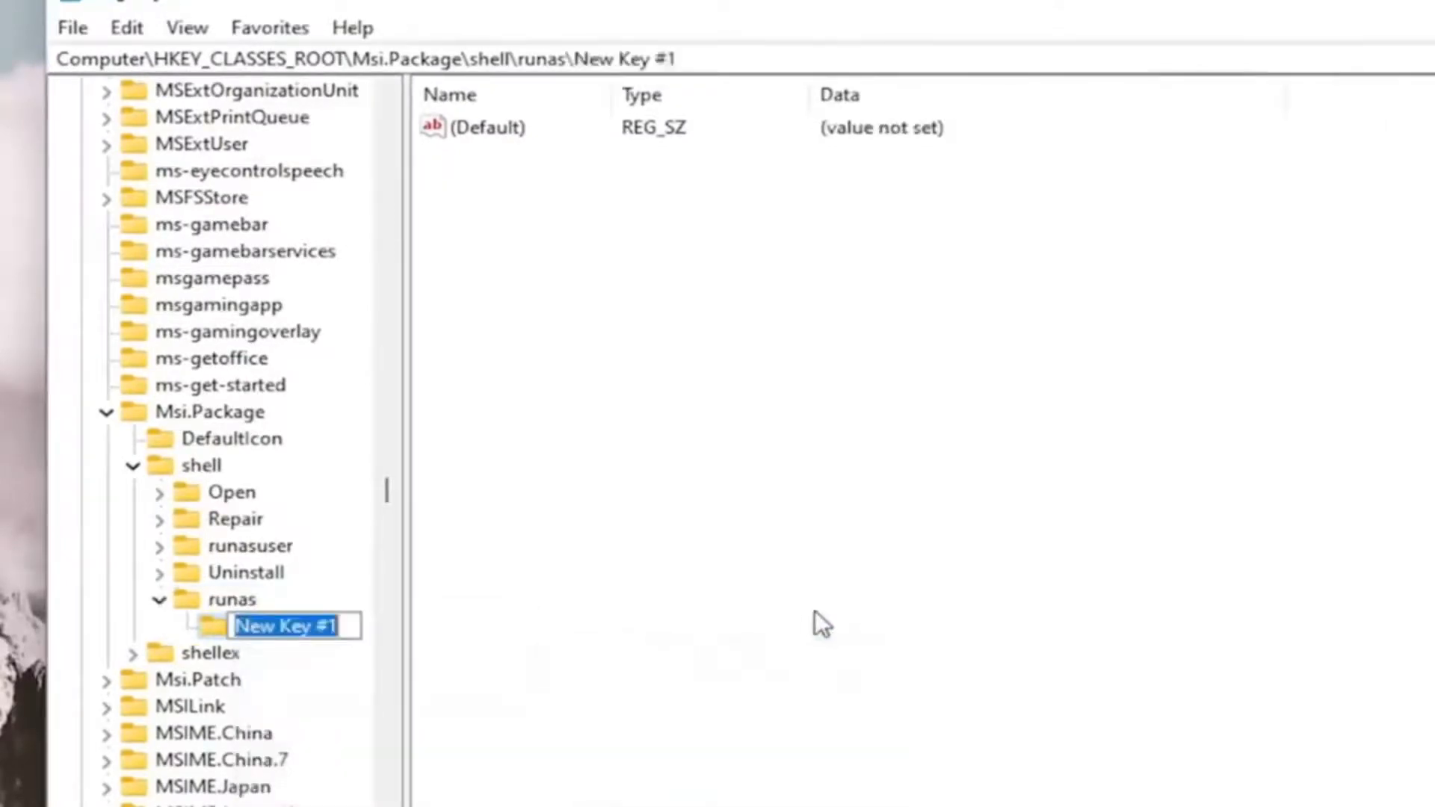
{"action": "type", "text": "command"}
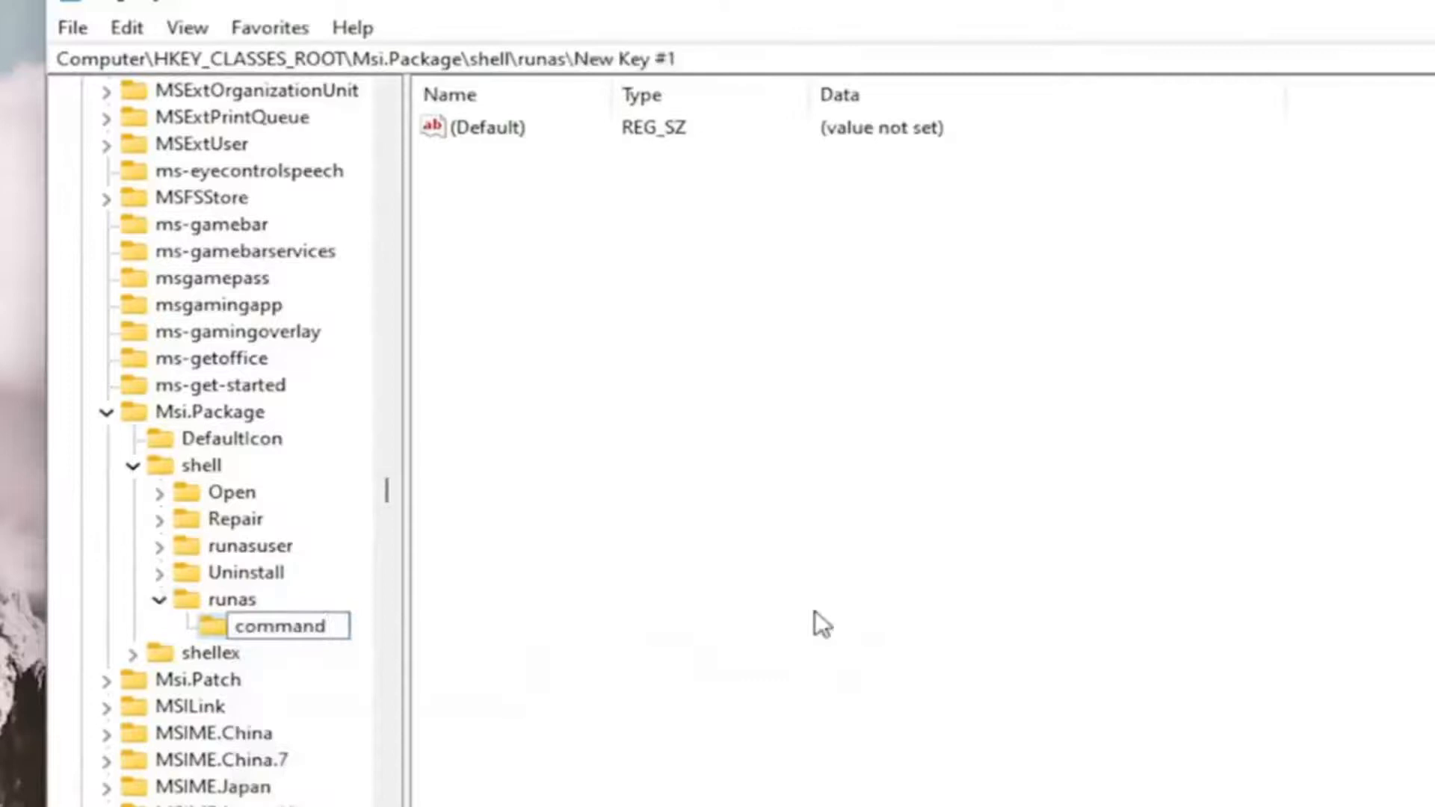
{"action": "key", "text": "Return"}
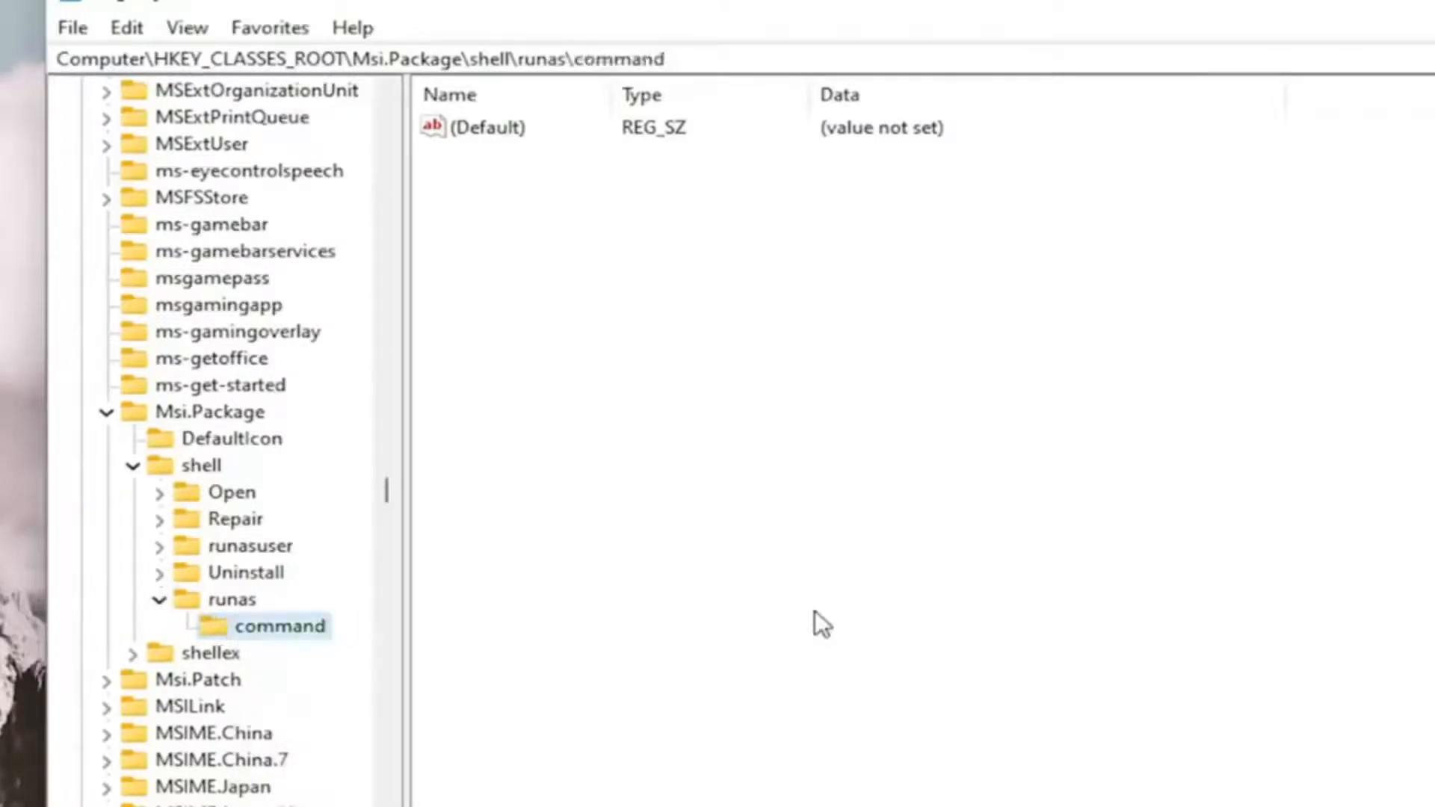
- Set the (Default) value data of the command key to msiexec /i "%1"
{"action": "left_click", "coordinate": [1081, 522]}
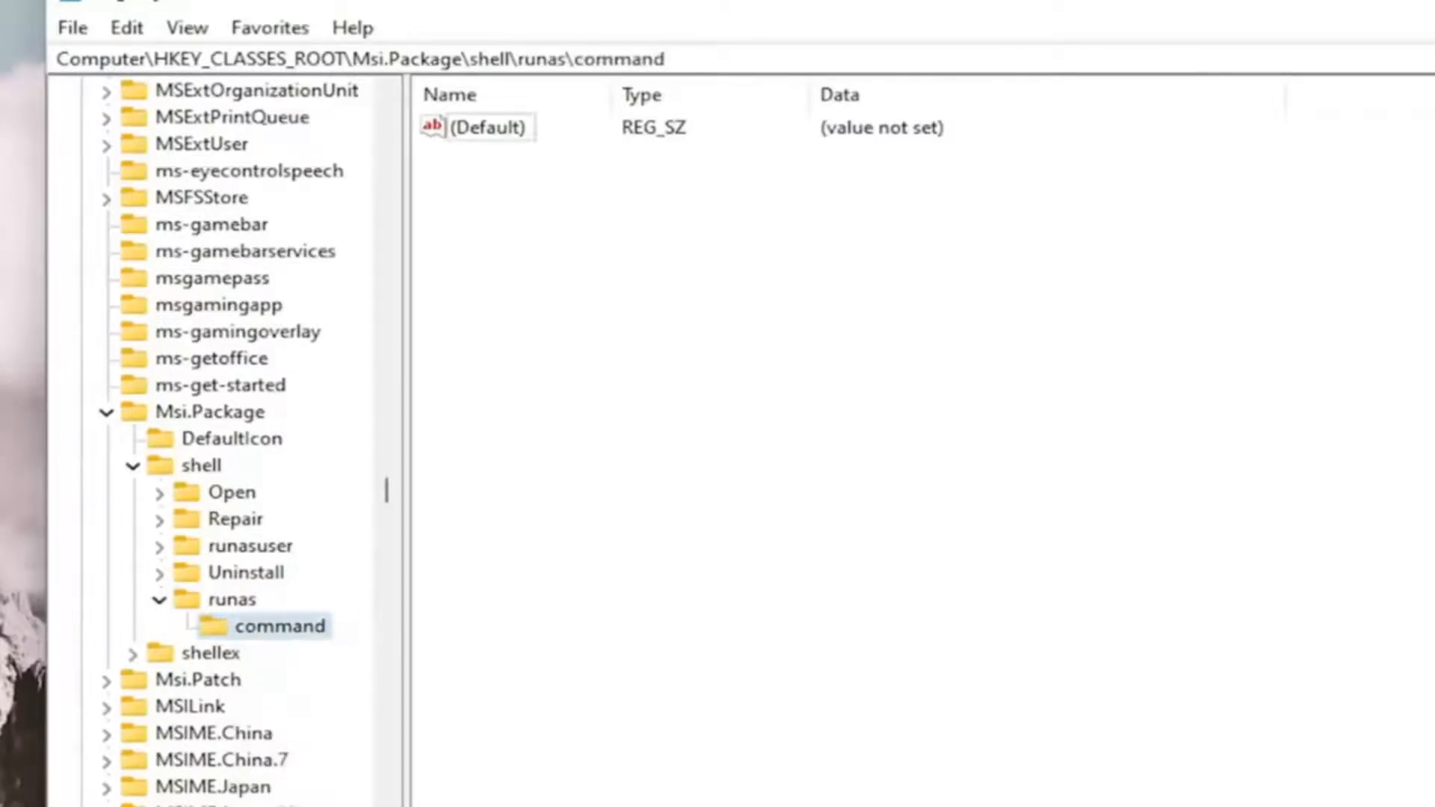
{"action": "right_click", "coordinate": [488, 127]}
{"action": "left_click", "coordinate": [552, 144]}
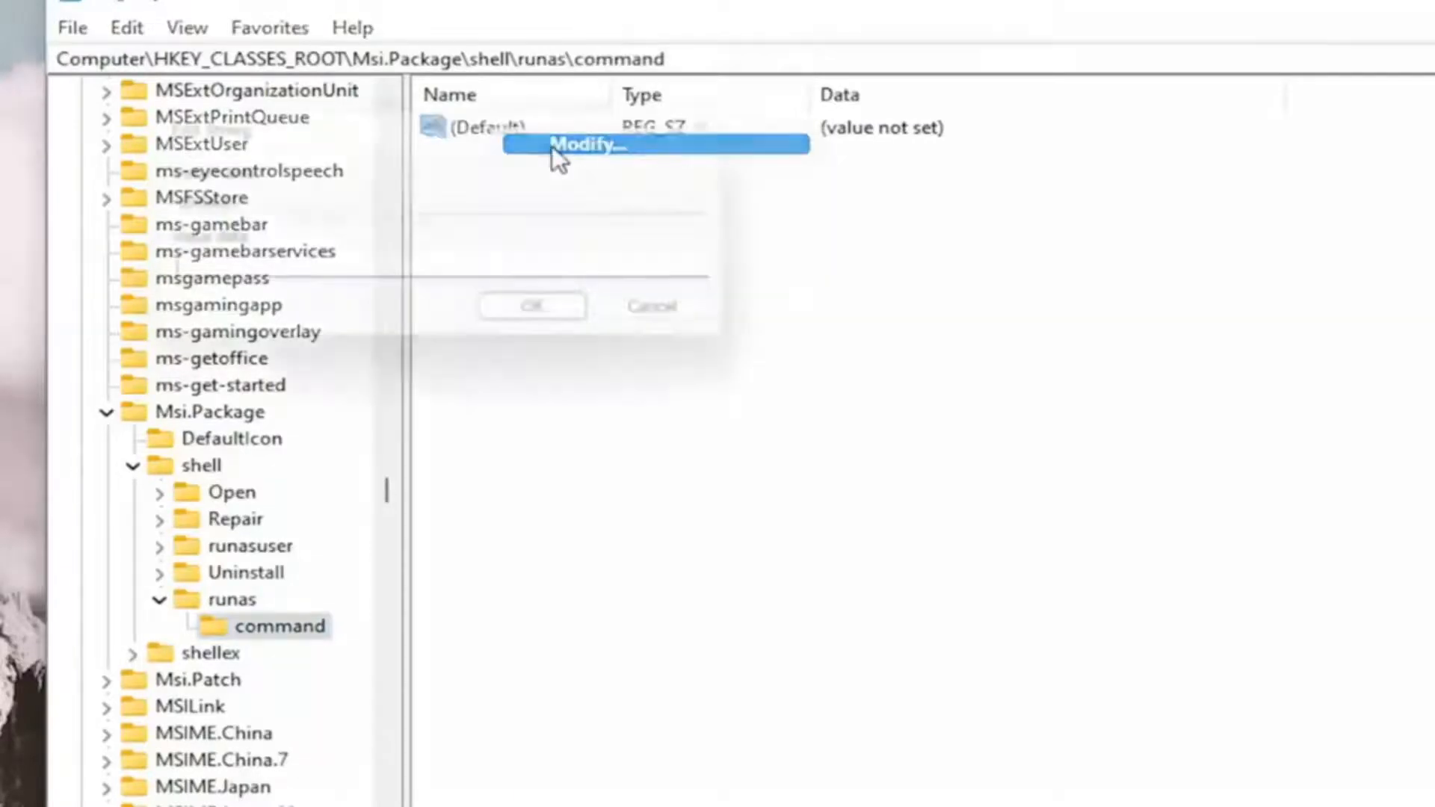
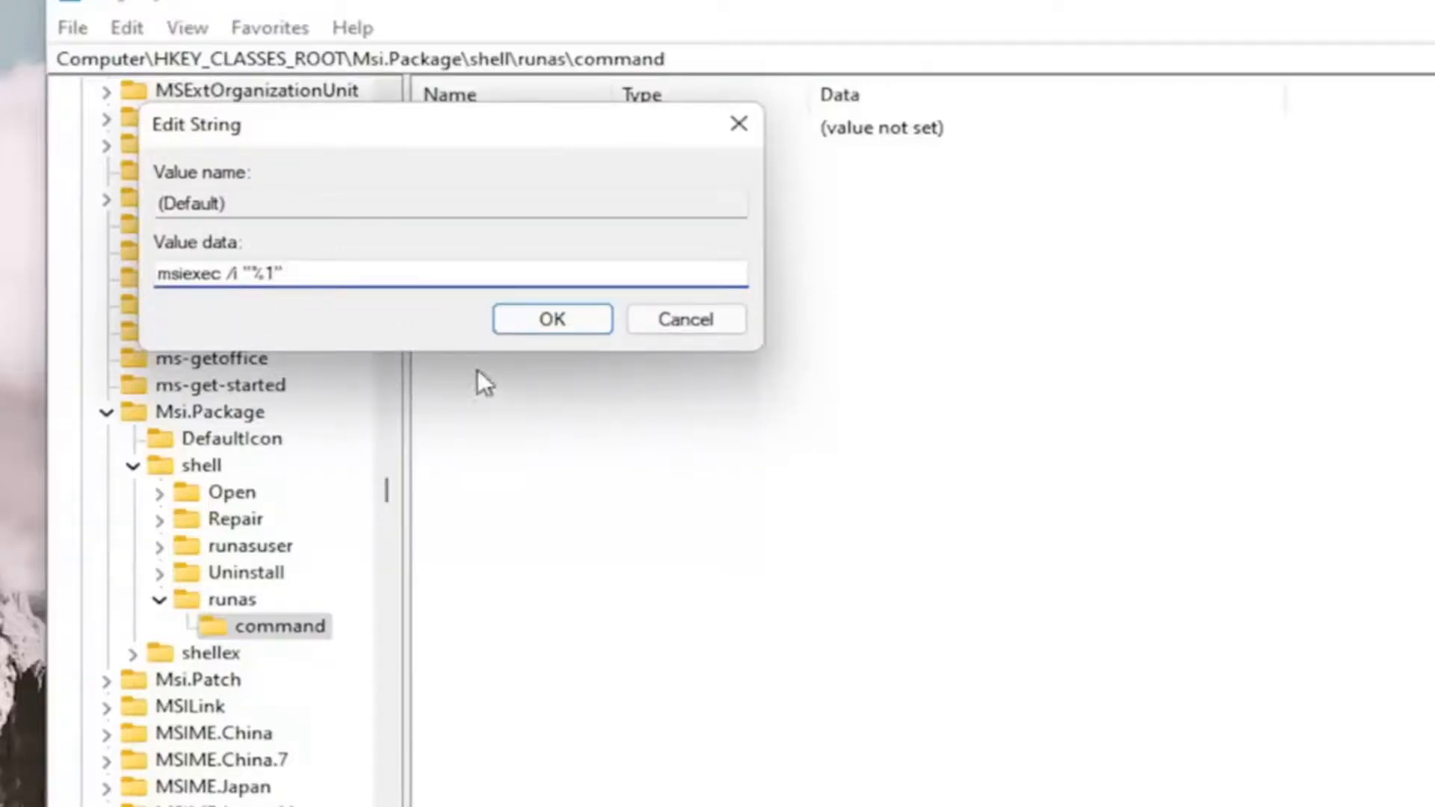
{"action": "left_click", "coordinate": [570, 317]}
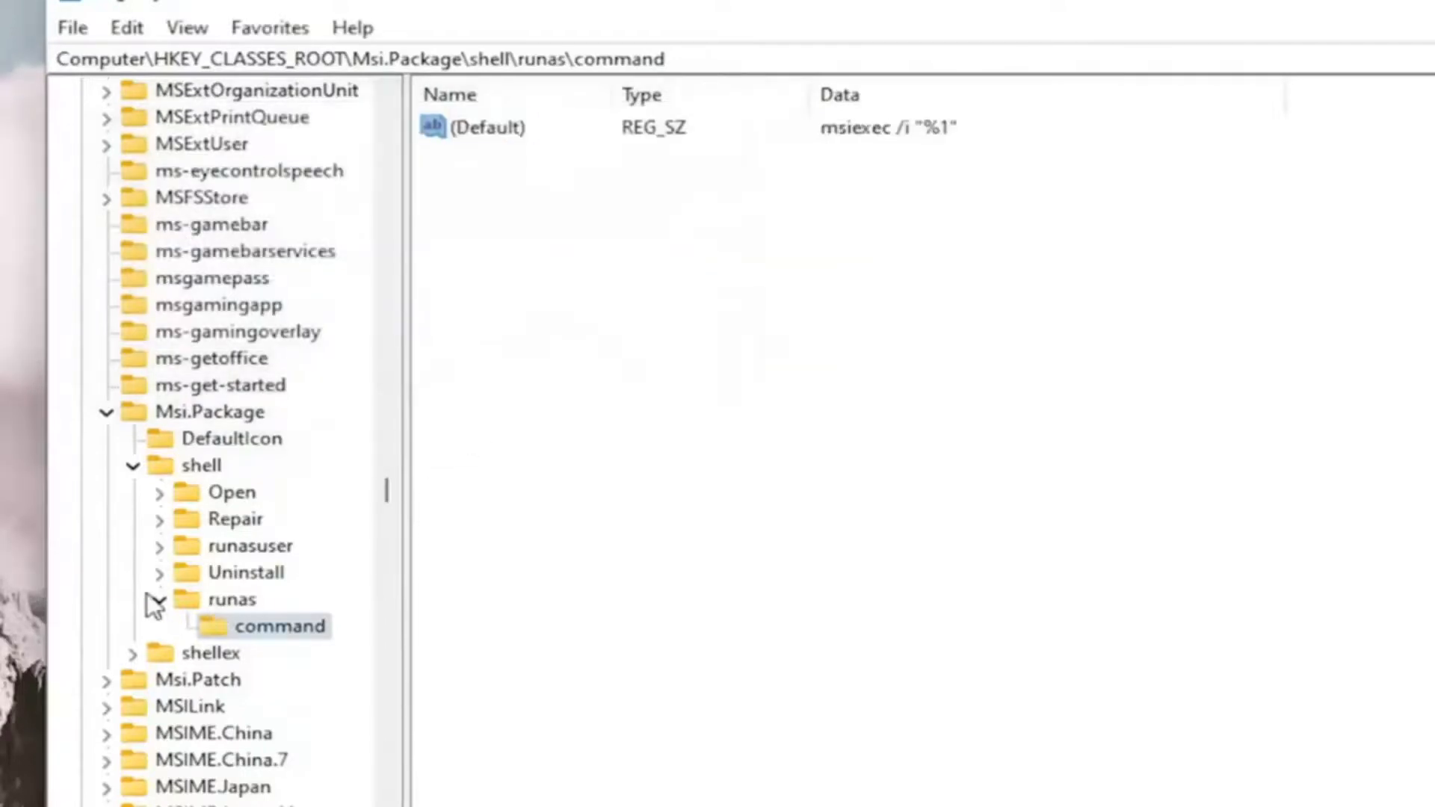
- Collapse the runas, shell, Msi.Package and HKEY_CLASSES_ROOT keys and close Registry Editor
{"action": "left_click", "coordinate": [159, 600]}
{"action": "left_click", "coordinate": [133, 466]}
{"action": "left_click", "coordinate": [106, 412]}
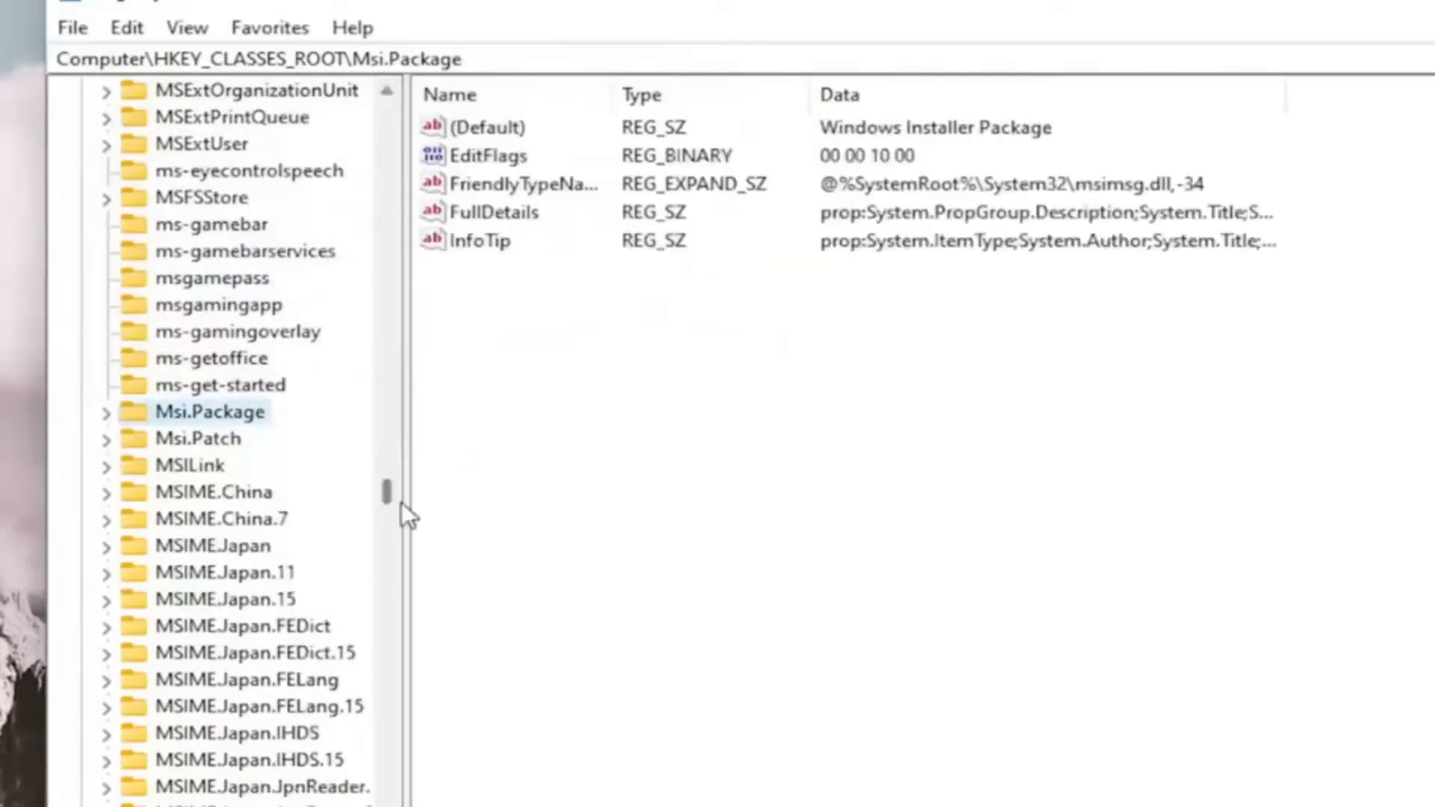
{"action": "left_click_drag", "start_coordinate": [381, 492], "coordinate": [387, 112]}
{"action": "left_click", "coordinate": [153, 161]}
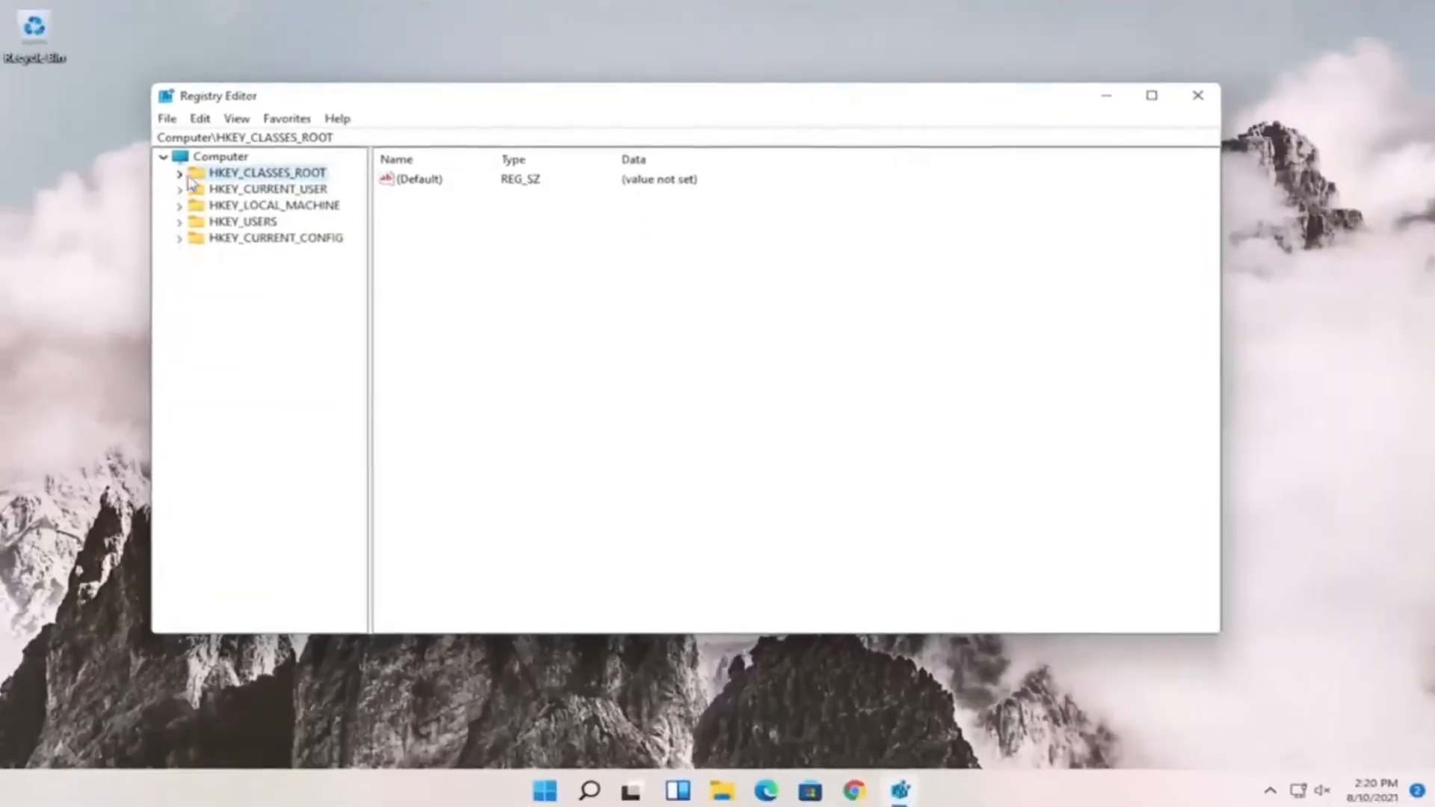
{"action": "left_click", "coordinate": [1314, 74]}
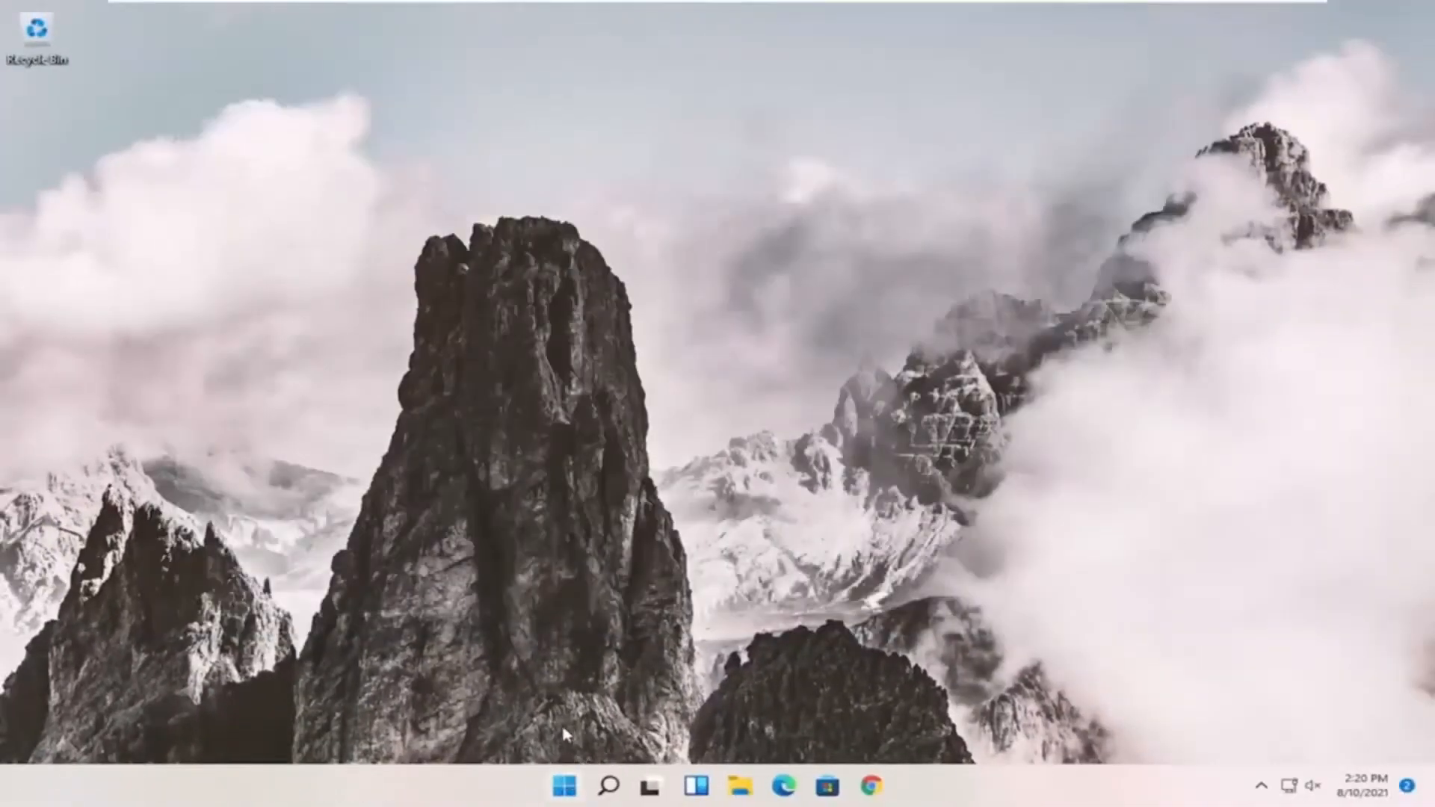
- Restart the computer
{"action": "right_click", "coordinate": [568, 782]}
{"action": "mouse_move", "coordinate": [576, 716]}
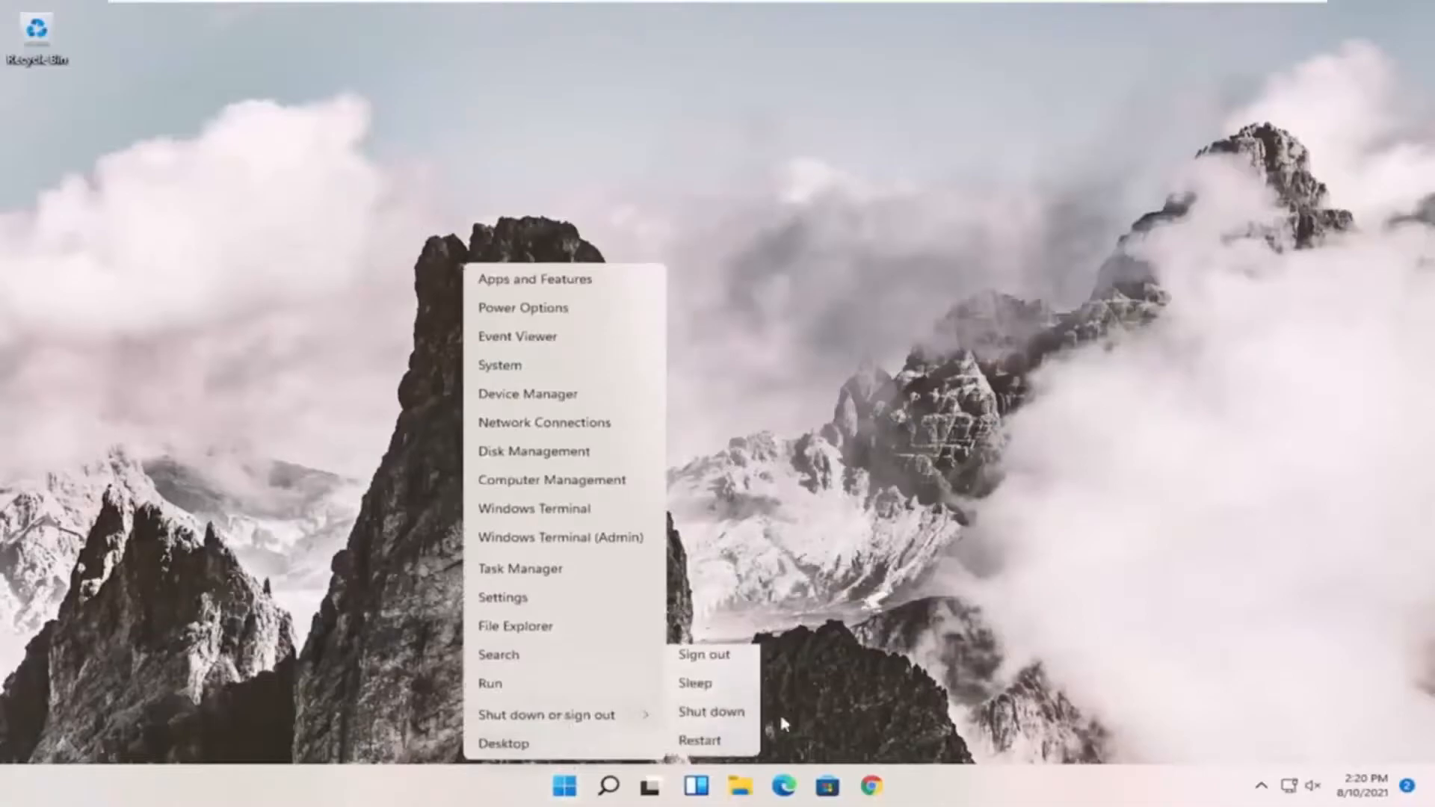
{"action": "left_click", "coordinate": [699, 741]}
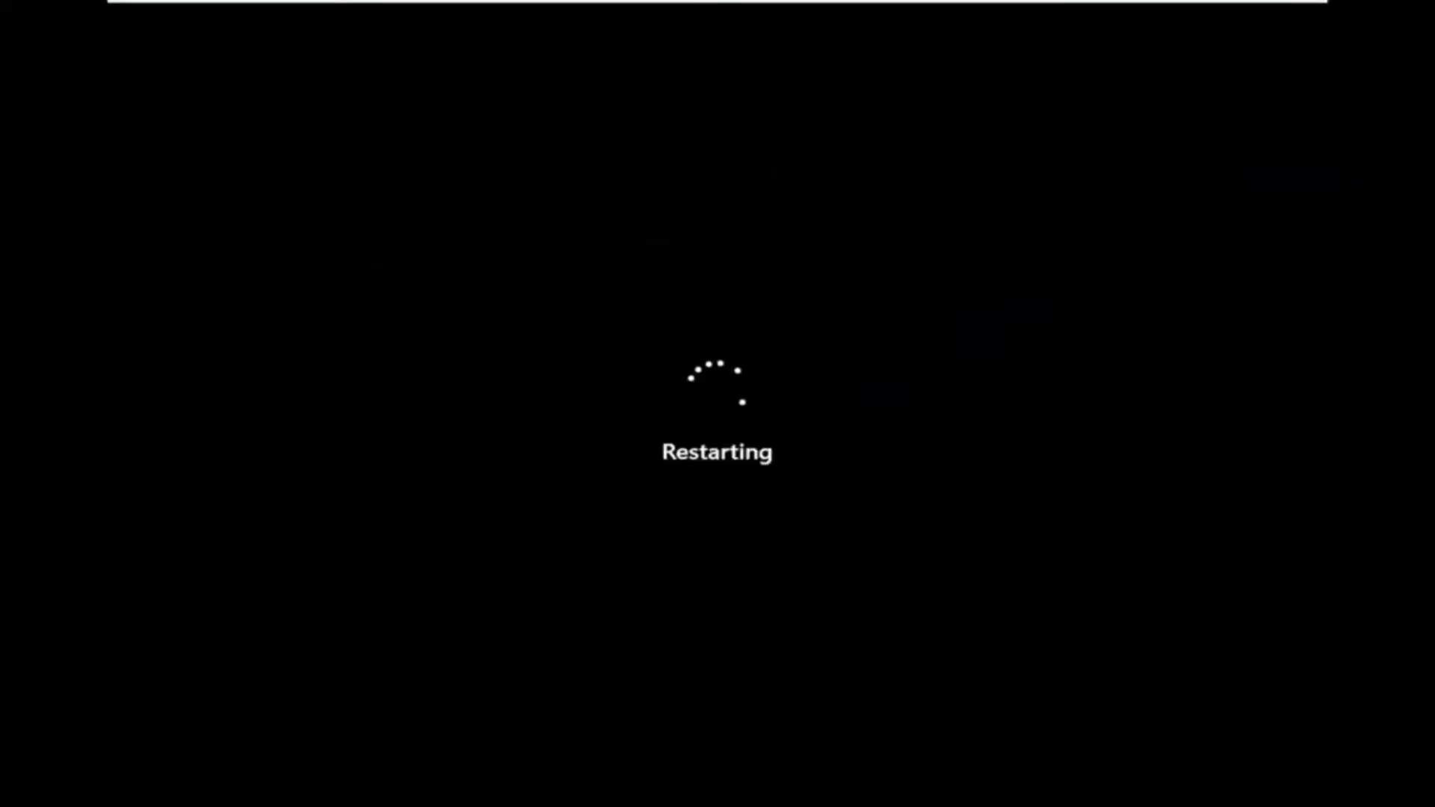